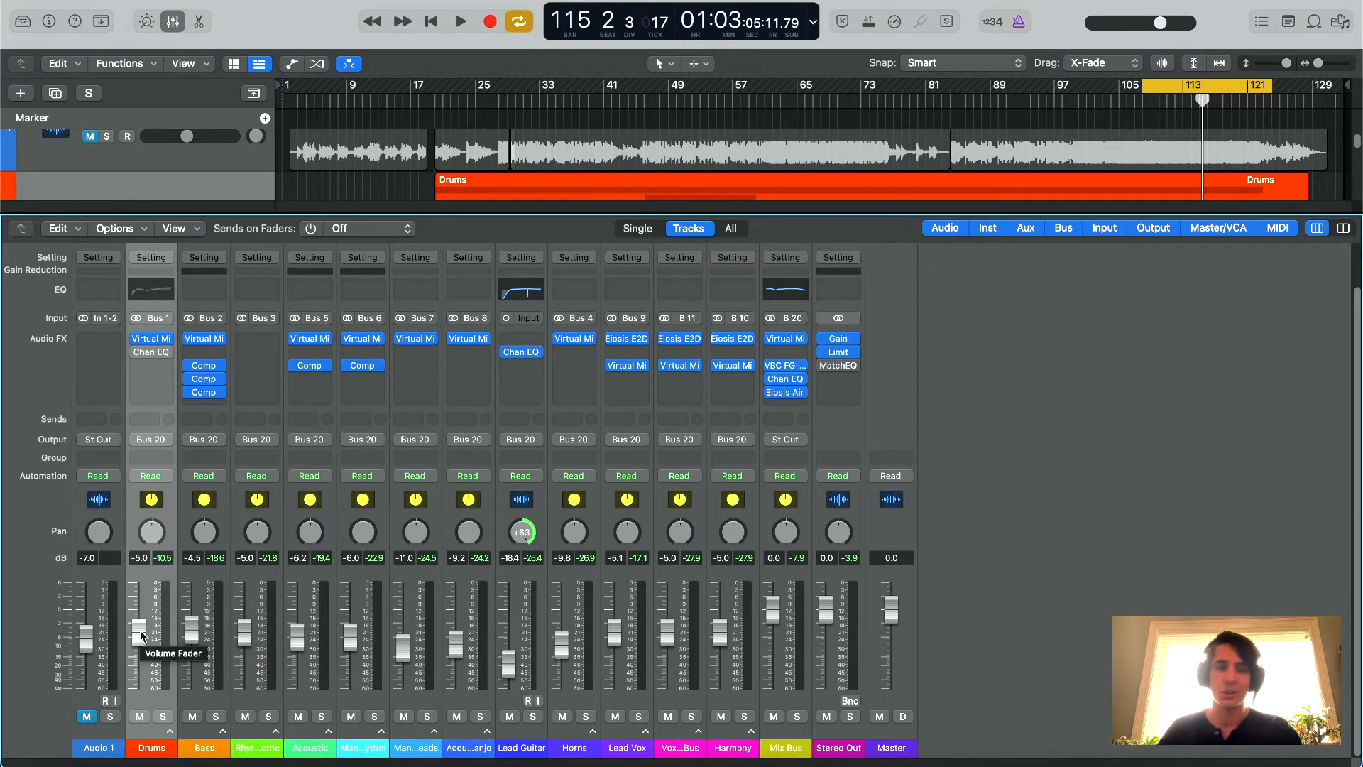
# Set the Drums channel's volume fader to 0.0 dB.
pyautogui.moveTo(142, 635); pyautogui.dragTo(141, 609)
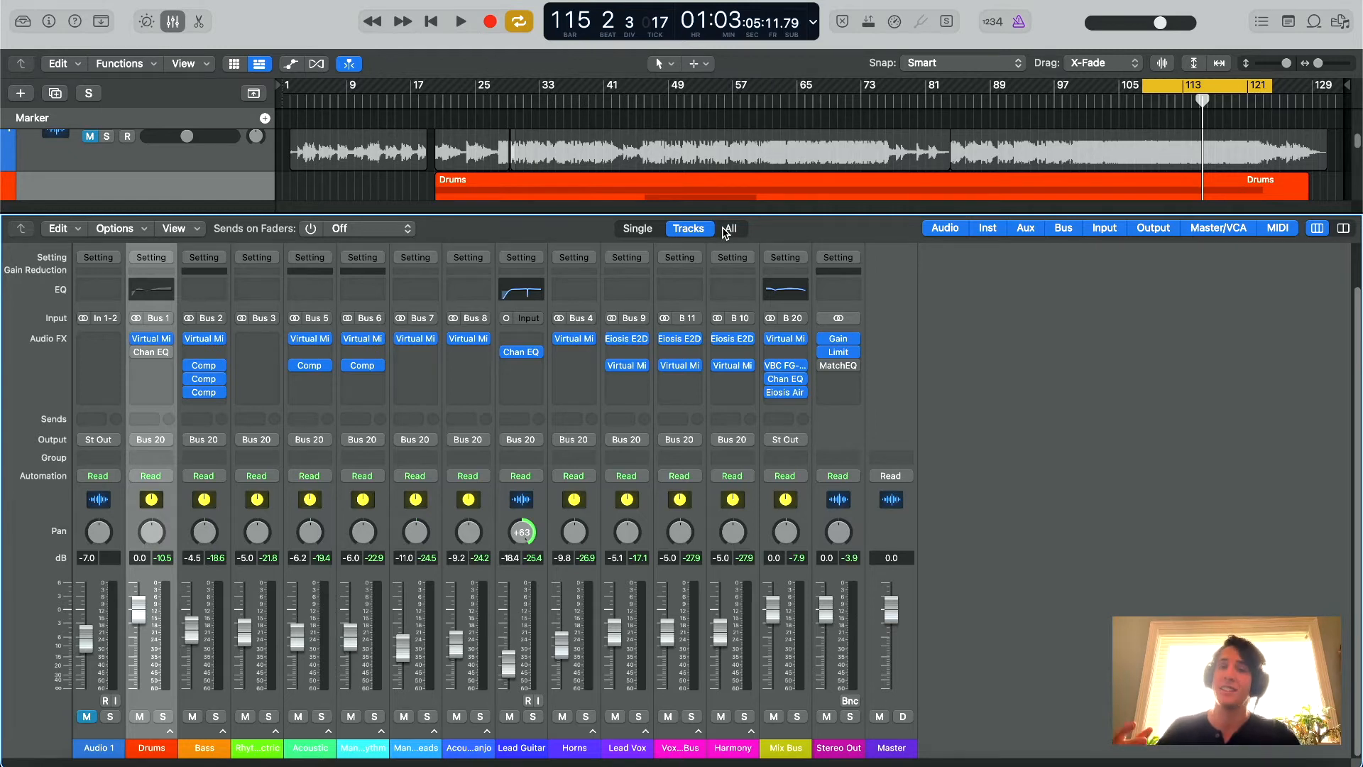
# Turn on Mono in the Stereo Out channel's Gain plug-in and close the plug-in window.
pyautogui.click(838, 338)
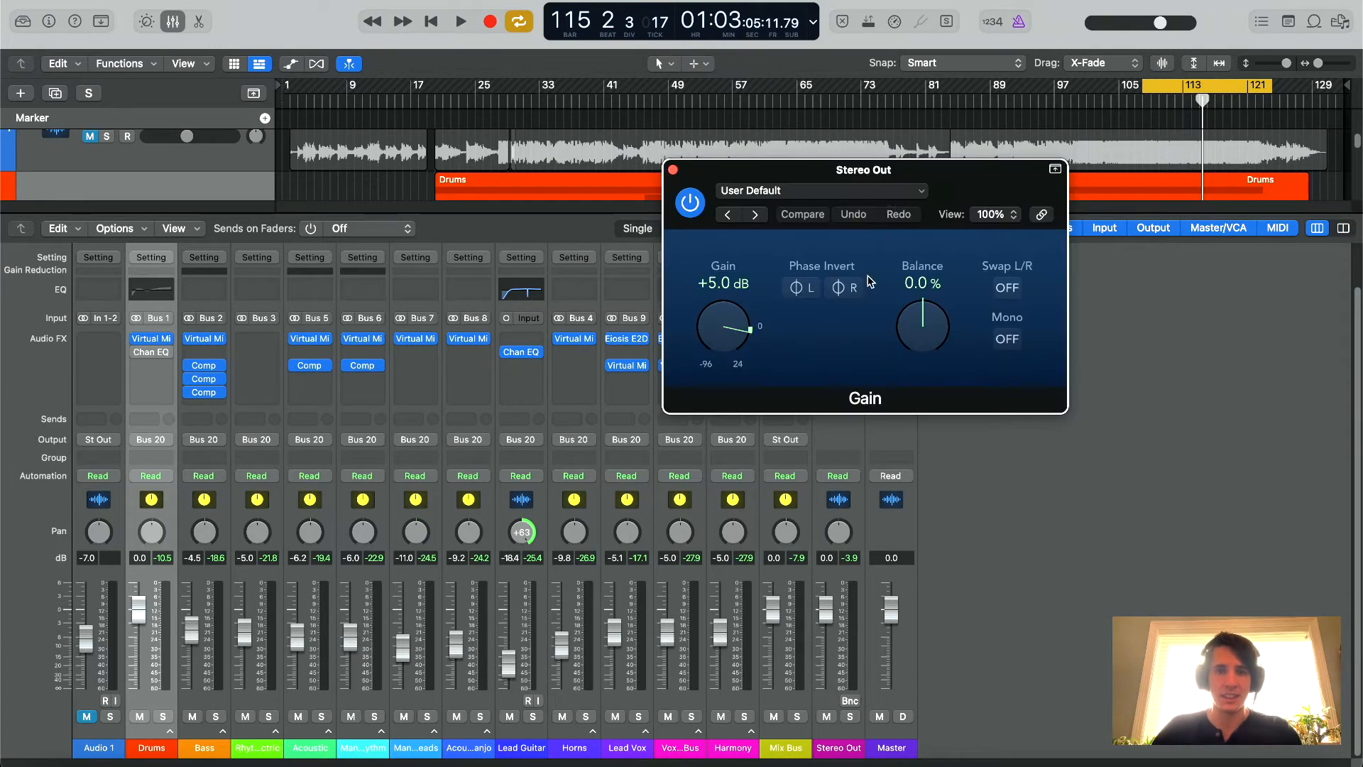
pyautogui.moveTo(921, 174); pyautogui.dragTo(899, 182)
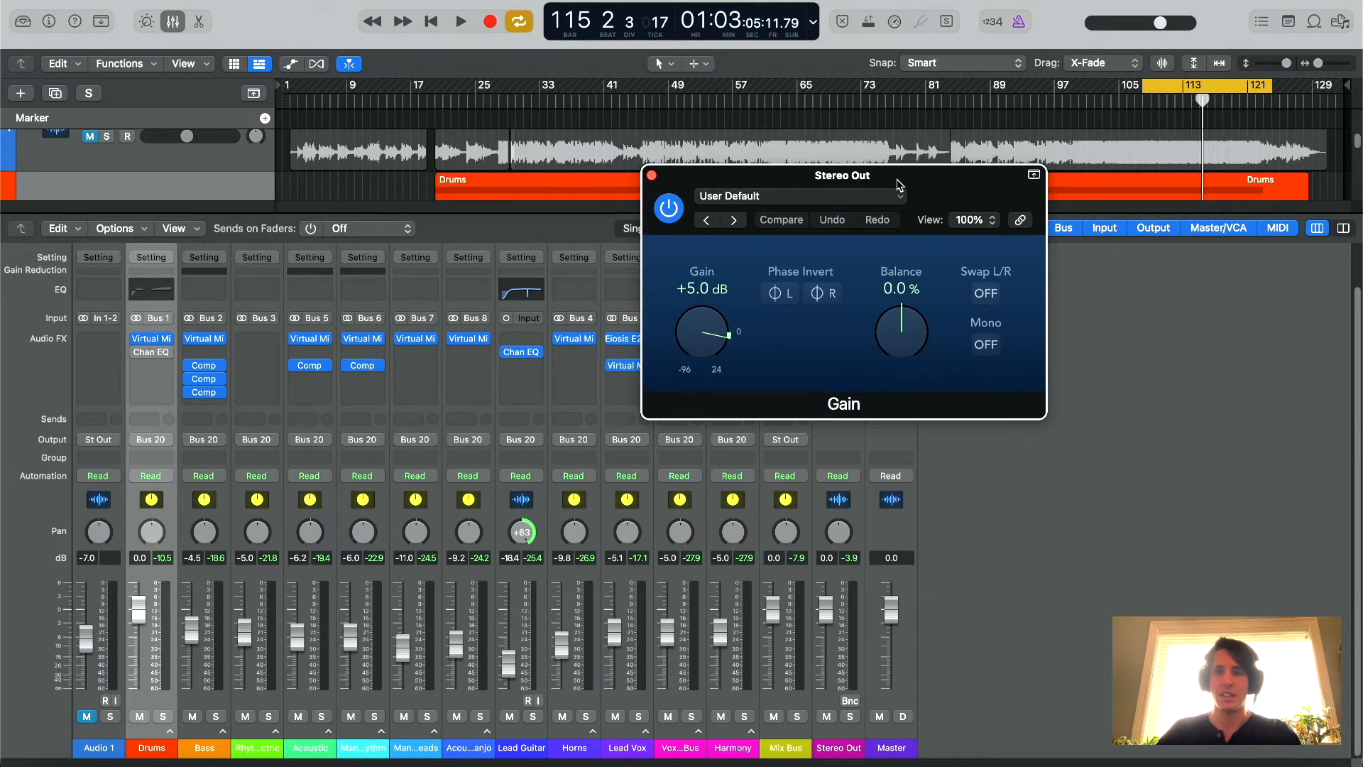
pyautogui.click(985, 345)
pyautogui.moveTo(916, 179); pyautogui.dragTo(509, 269)
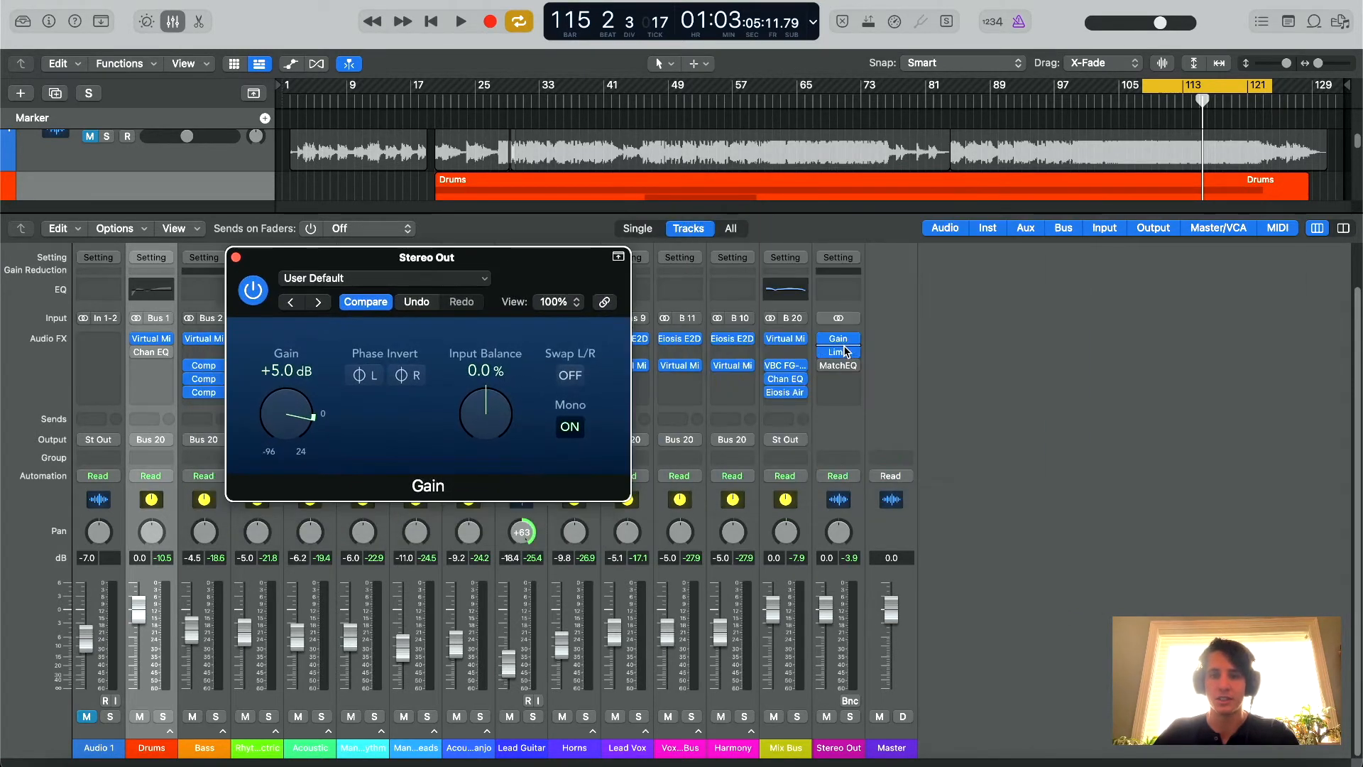
pyautogui.moveTo(505, 279); pyautogui.dragTo(979, 233)
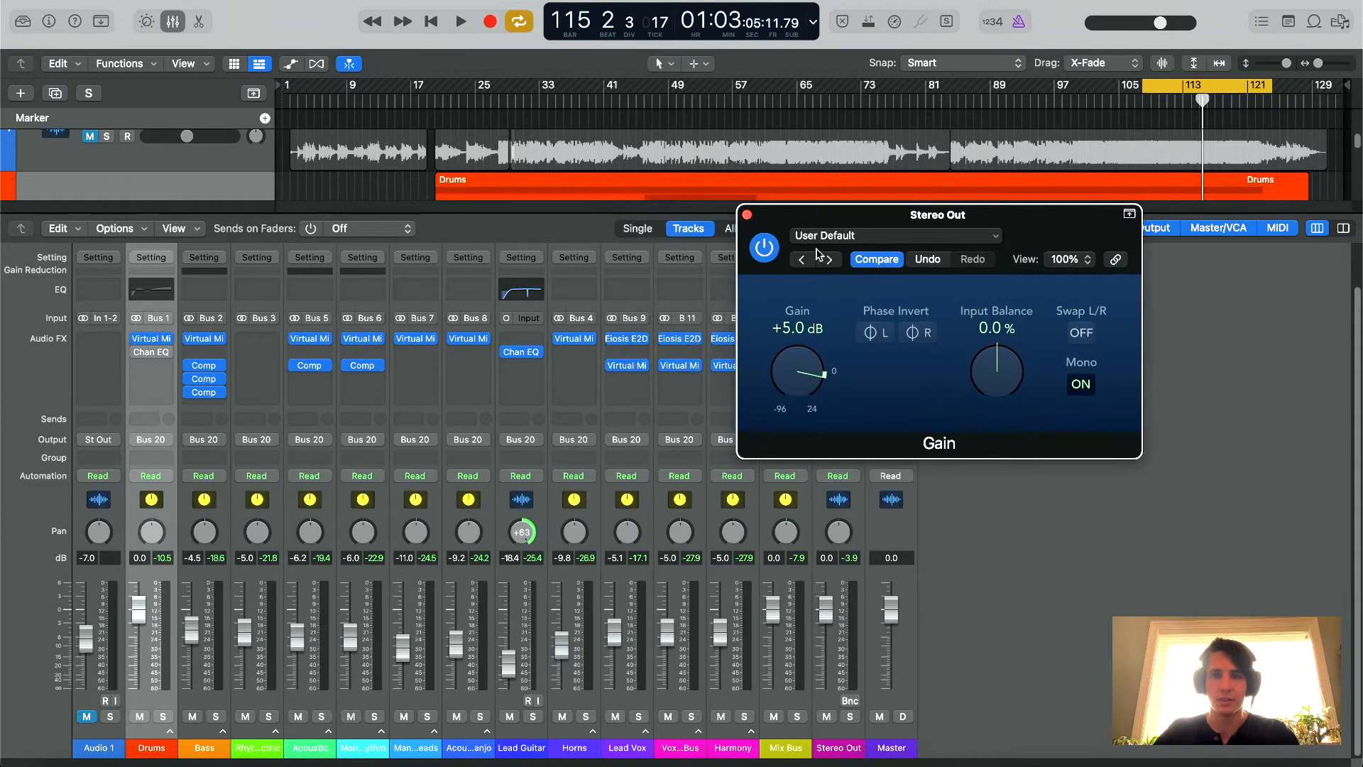
pyautogui.click(751, 201)
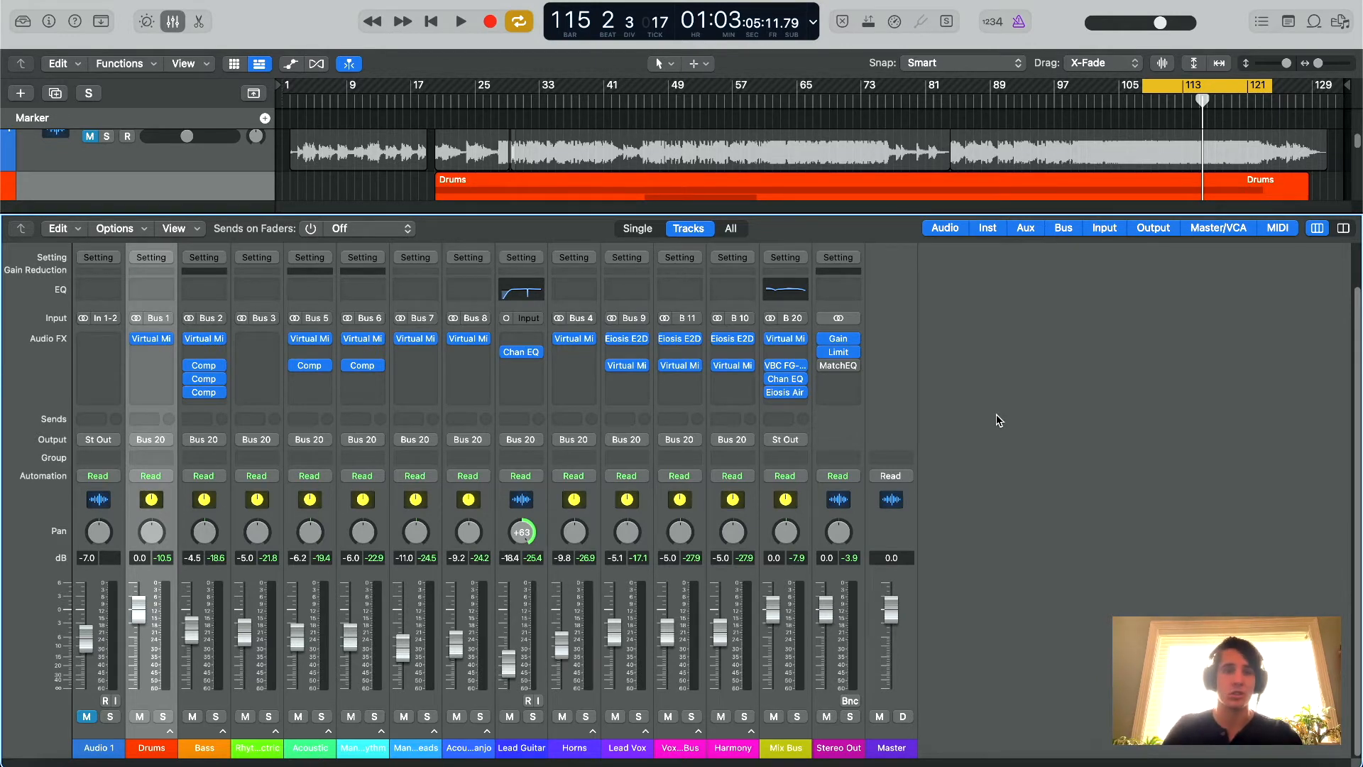
# Insert a new Channel EQ with the Factory Default setting on the Drums channel and place its window over the mixer.
pyautogui.click(839, 339)
pyautogui.moveTo(1019, 216); pyautogui.dragTo(1093, 271)
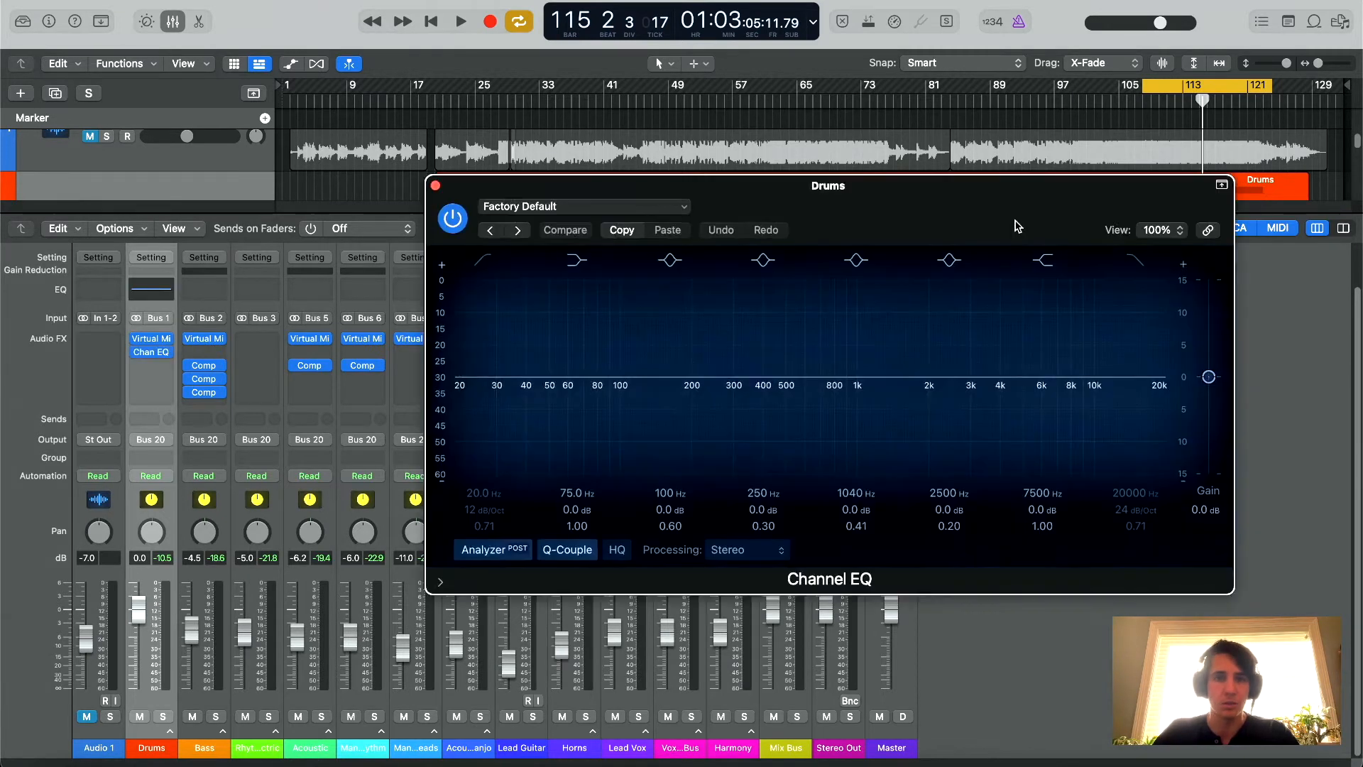
pyautogui.moveTo(994, 201); pyautogui.dragTo(897, 276)
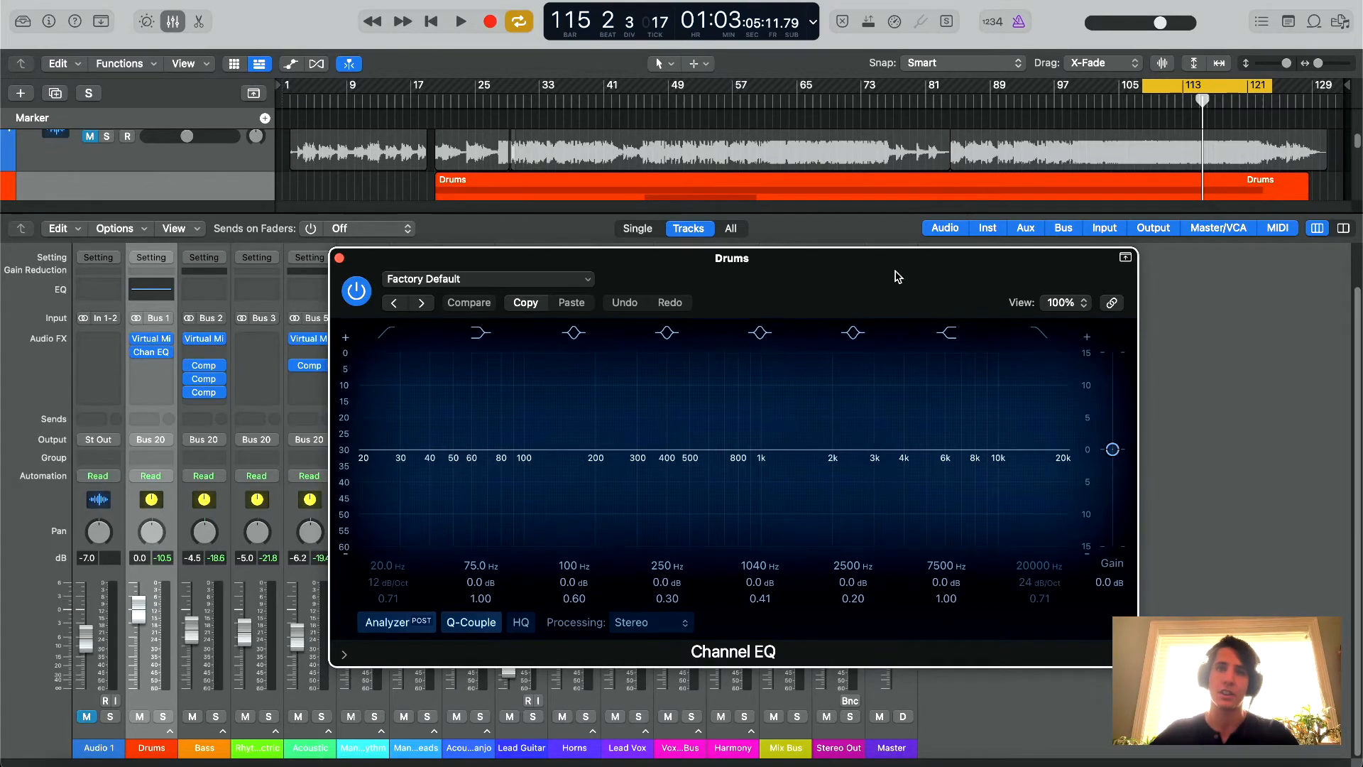
pyautogui.moveTo(867, 267); pyautogui.dragTo(866, 243)
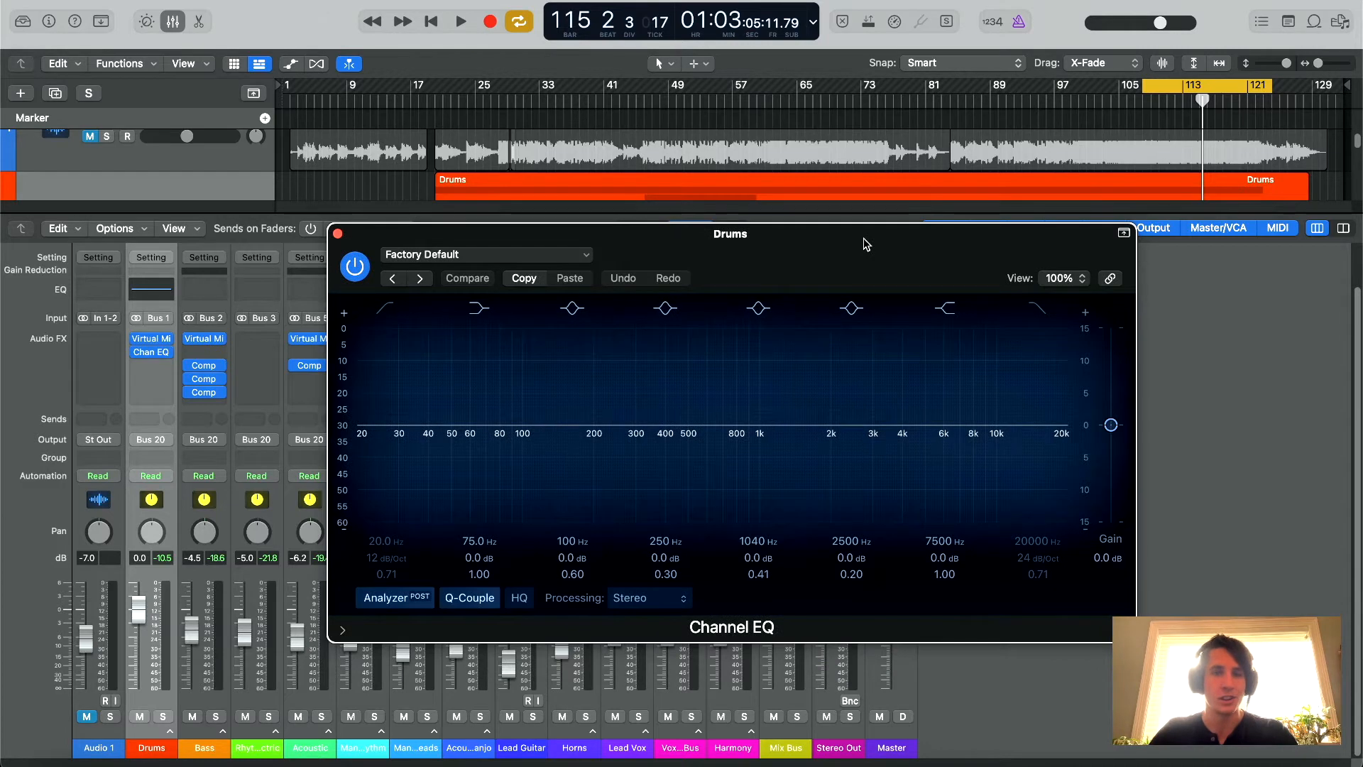
# Play the cycled section at a higher system volume to examine the Drums spectrum in the Channel EQ analyzer, then stop playback.
pyautogui.press('space')
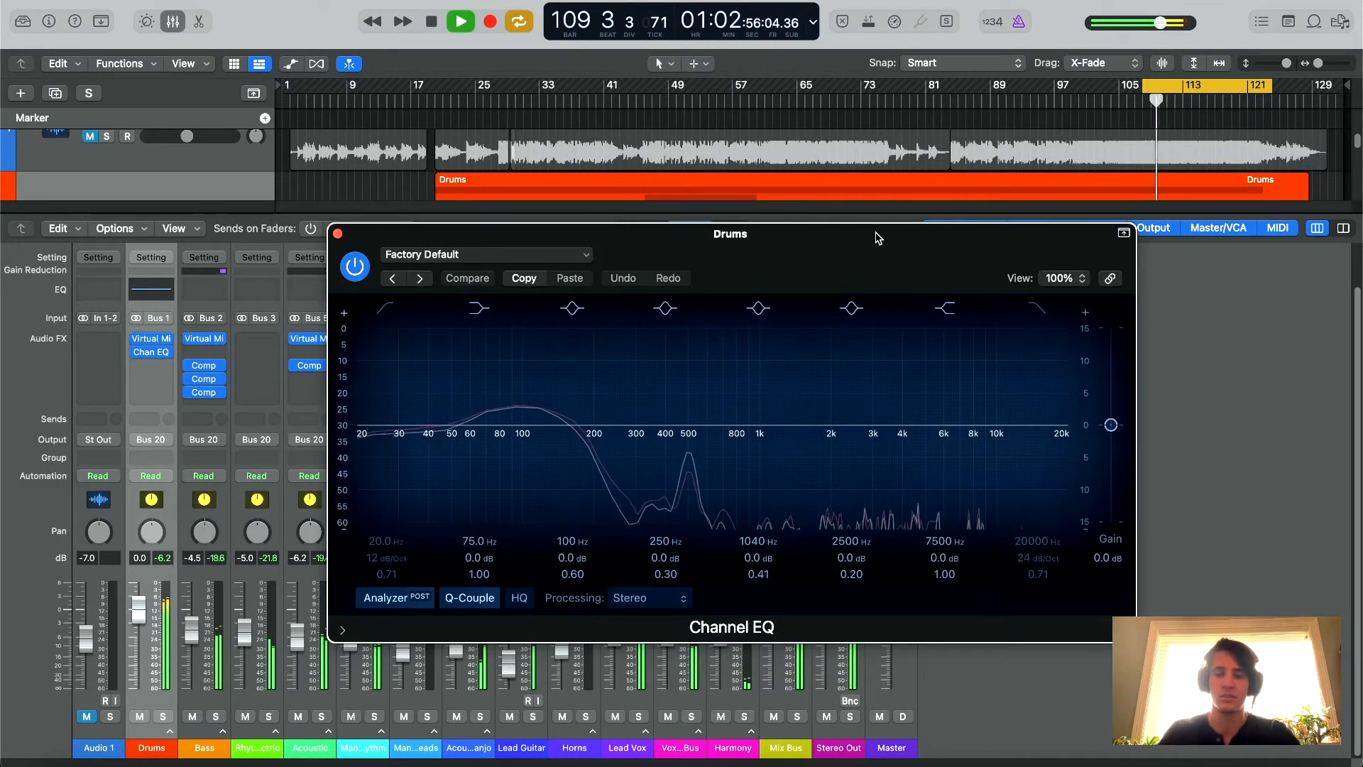
pyautogui.press('XF86AudioRaiseVolume')
pyautogui.press('XF86AudioRaiseVolume')
pyautogui.press('XF86AudioRaiseVolume')
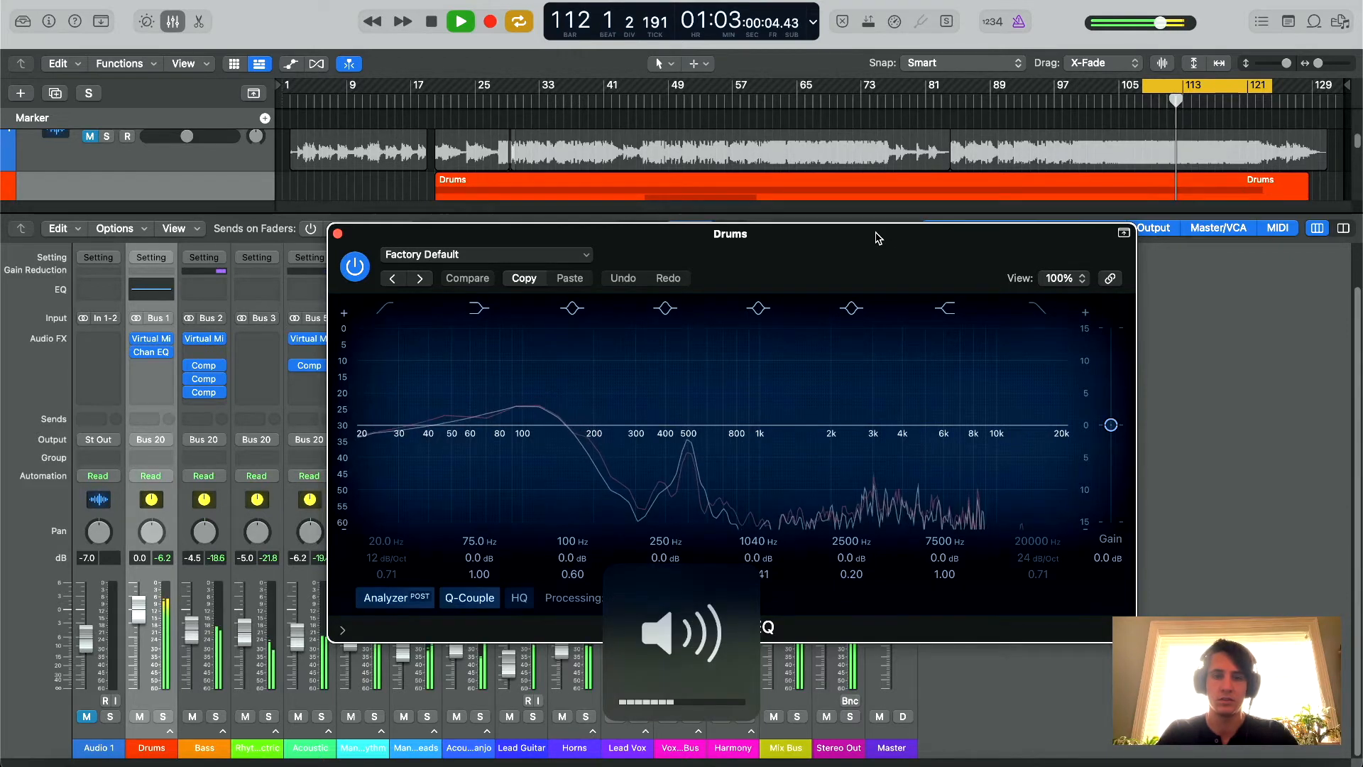
pyautogui.press('XF86AudioRaiseVolume')
pyautogui.press('XF86AudioLowerVolume')
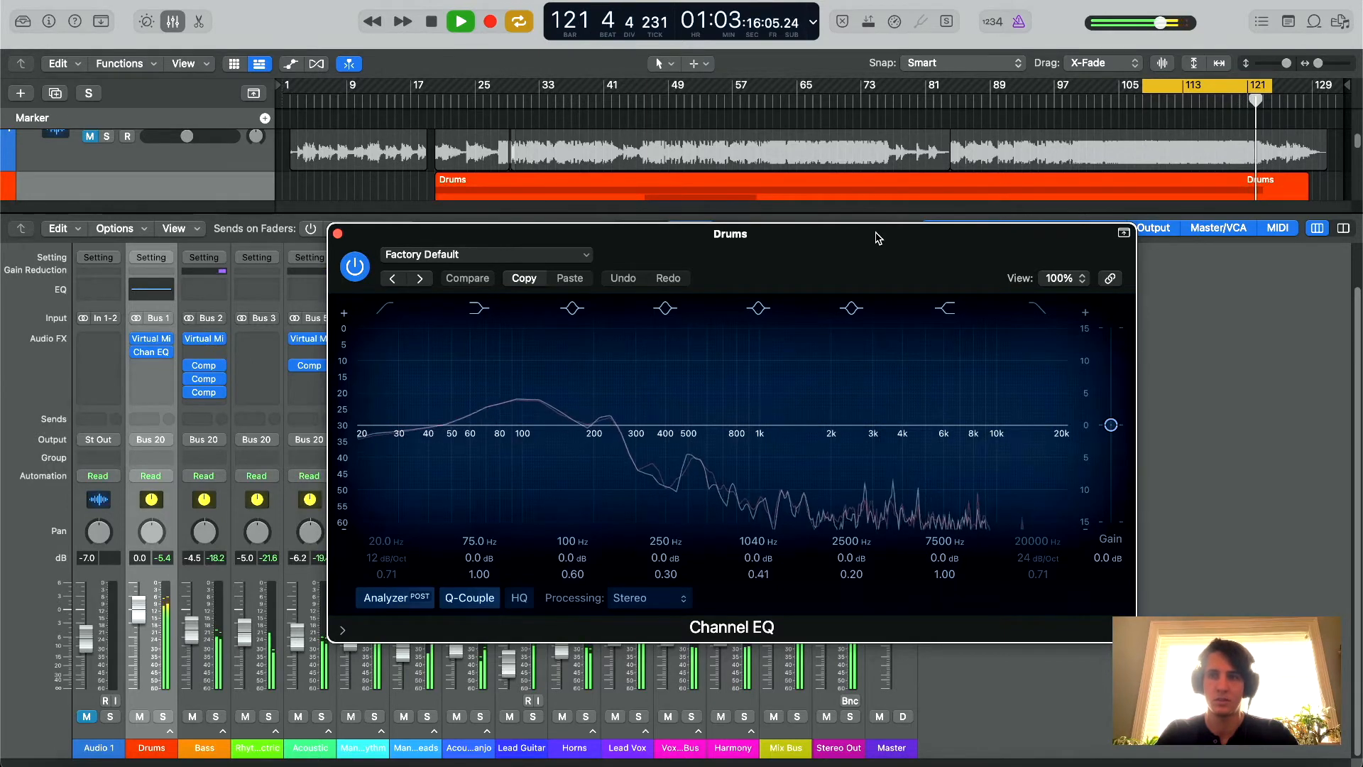
pyautogui.press('space')
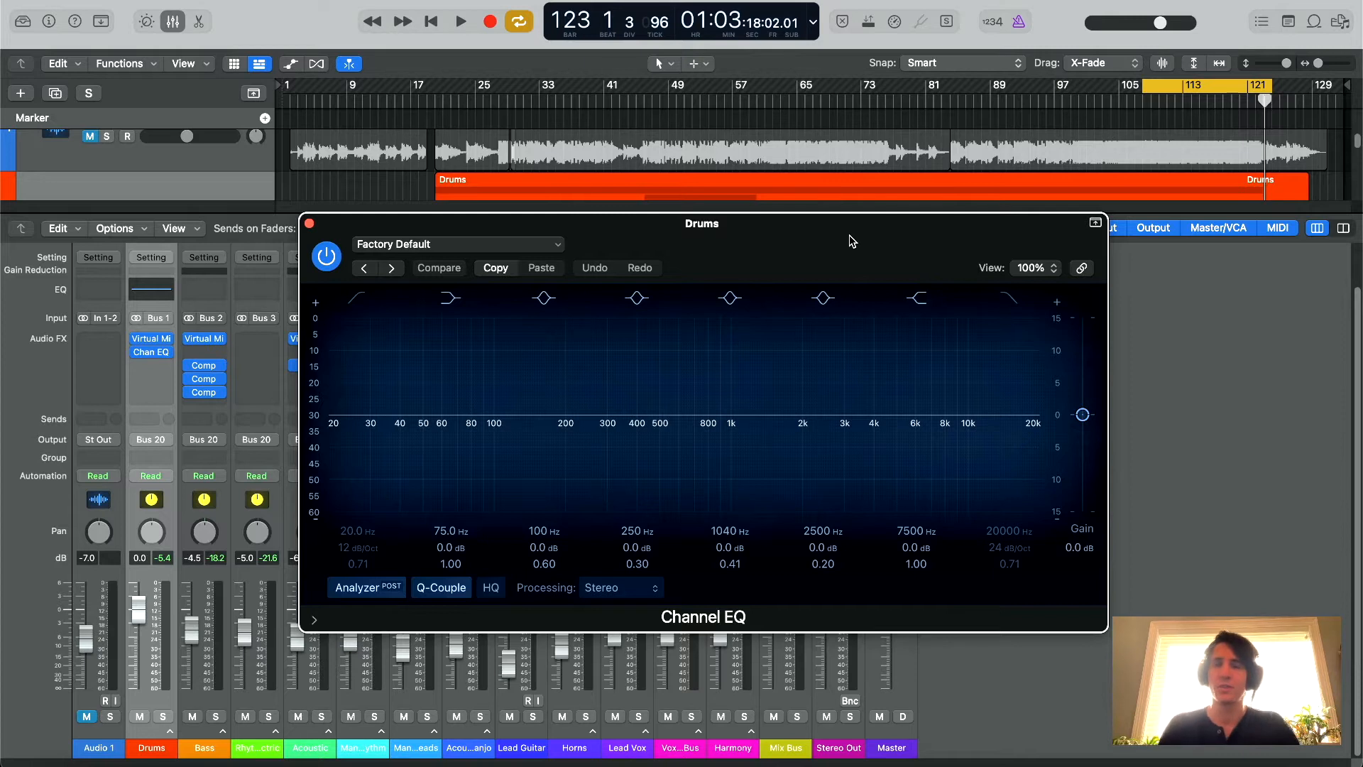
# Enable the high-pass filter in the Drums Channel EQ at 30.8 Hz with a 12 dB/Oct slope and a Q of 0.75.
pyautogui.moveTo(829, 242); pyautogui.dragTo(829, 236)
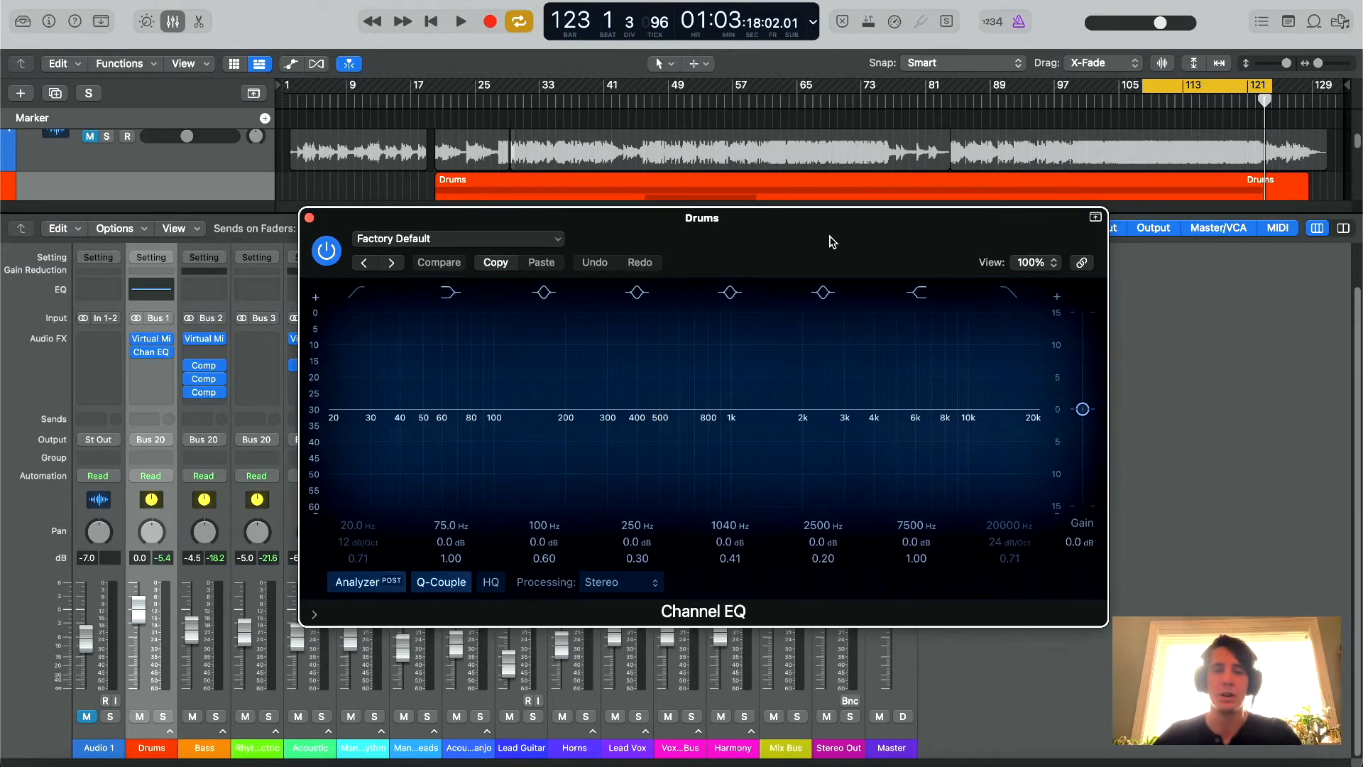
pyautogui.click(356, 292)
pyautogui.moveTo(333, 428); pyautogui.dragTo(369, 435)
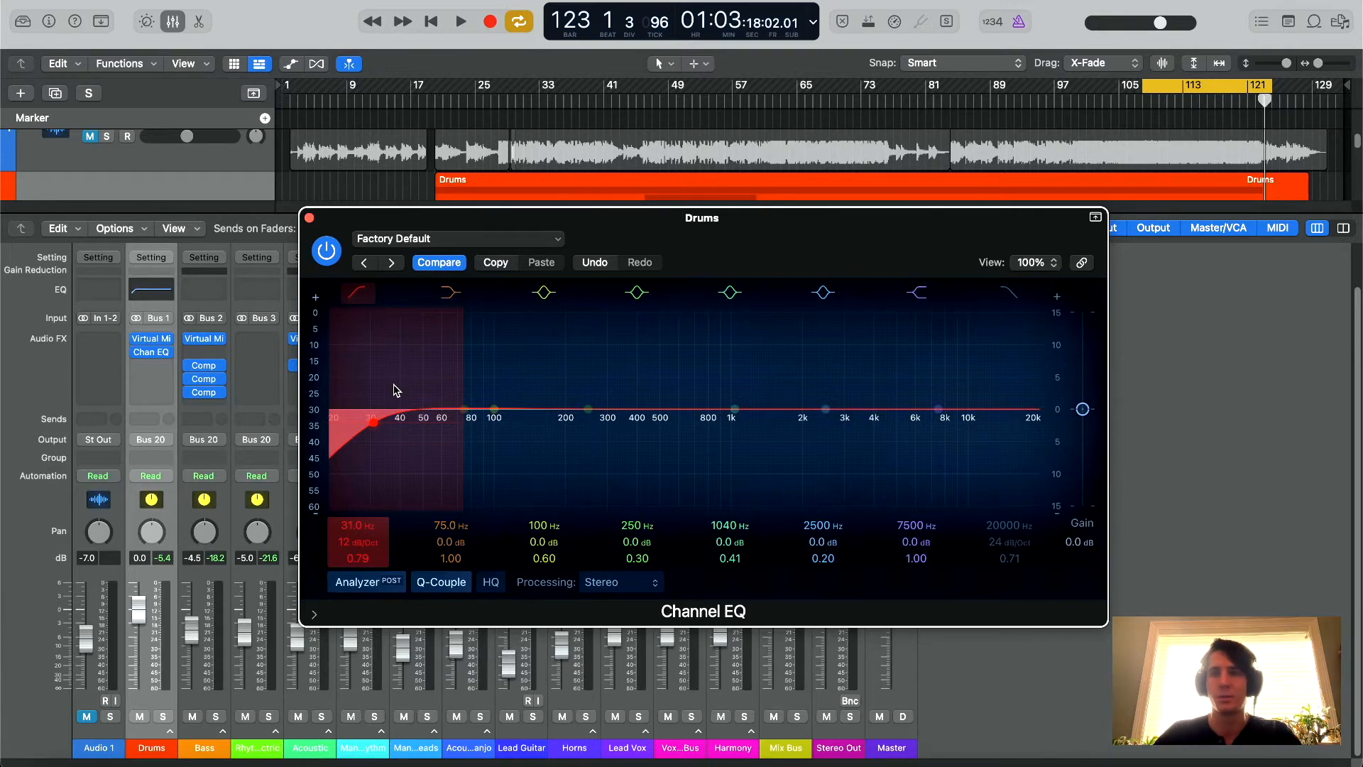
pyautogui.moveTo(373, 422); pyautogui.dragTo(394, 422)
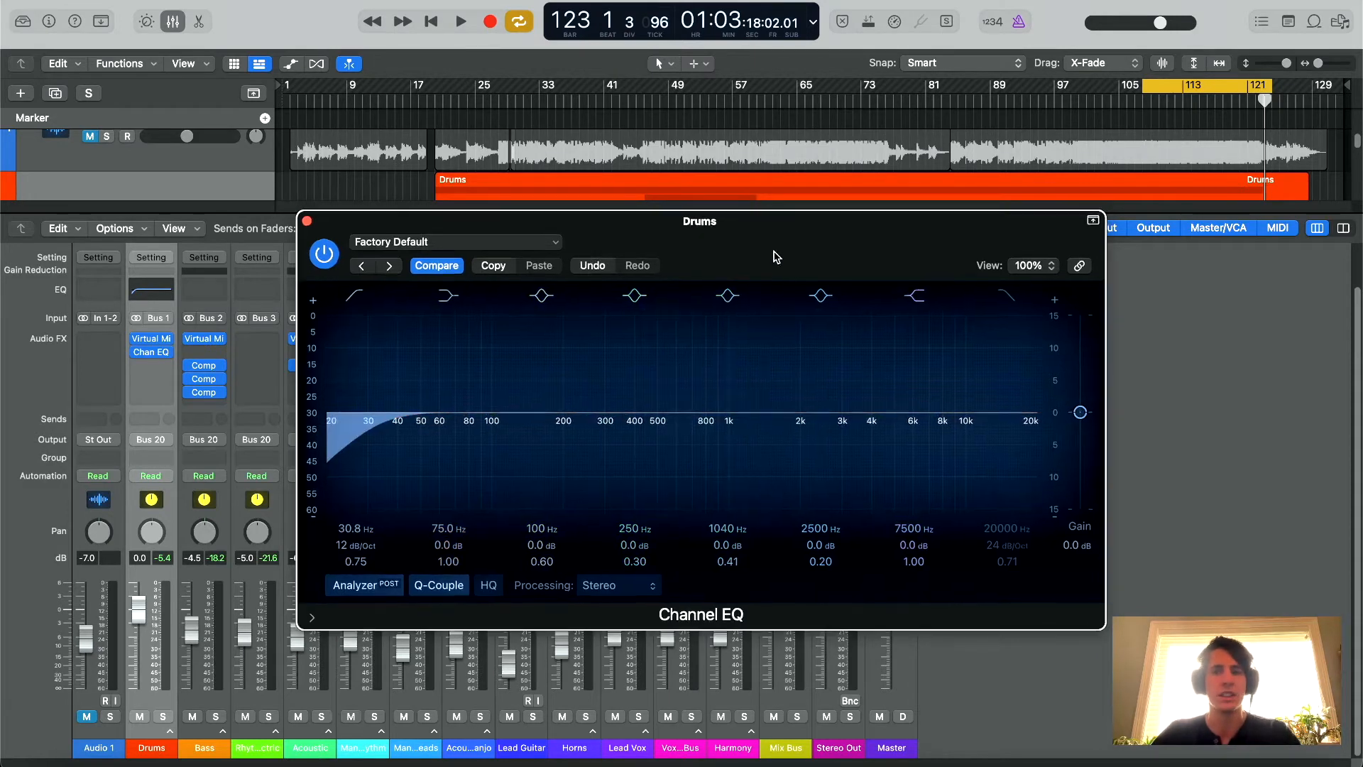
pyautogui.moveTo(776, 257); pyautogui.dragTo(771, 268)
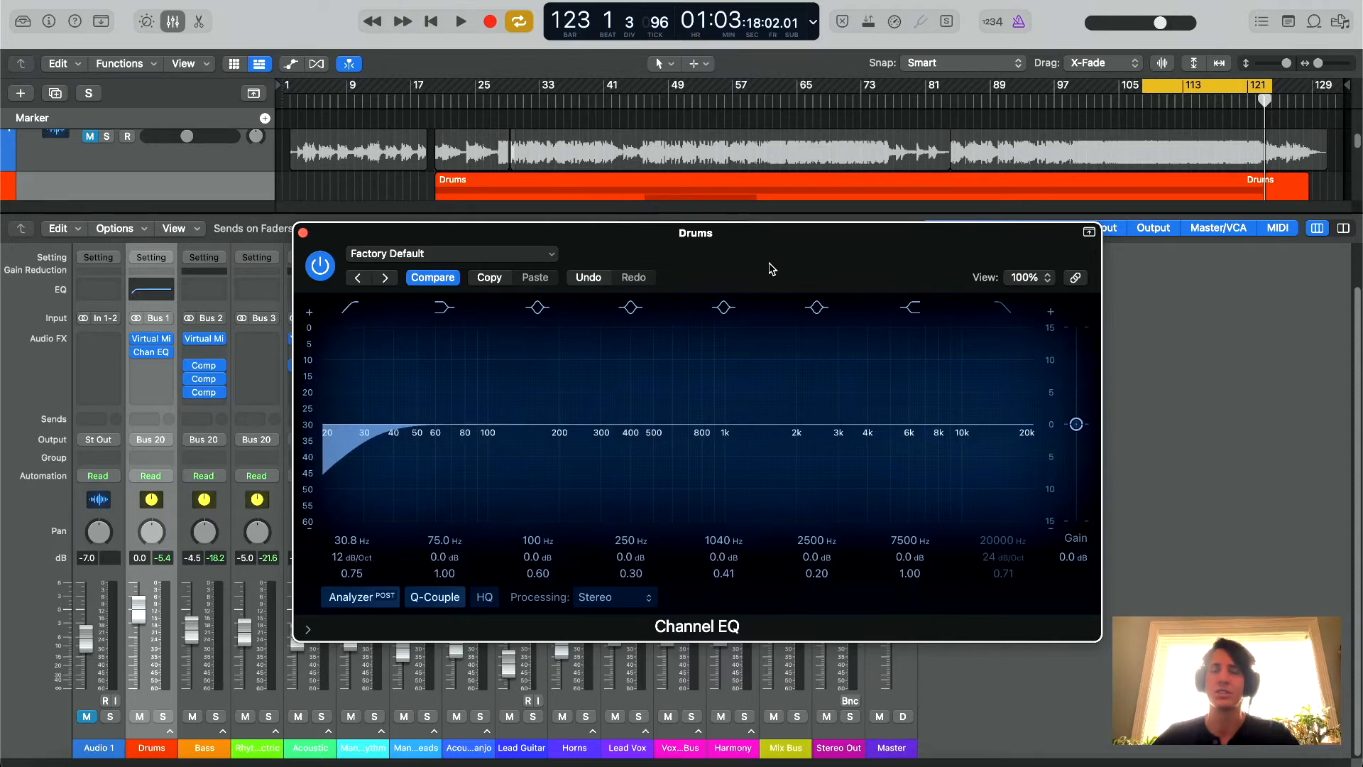
pyautogui.moveTo(770, 258); pyautogui.dragTo(759, 232)
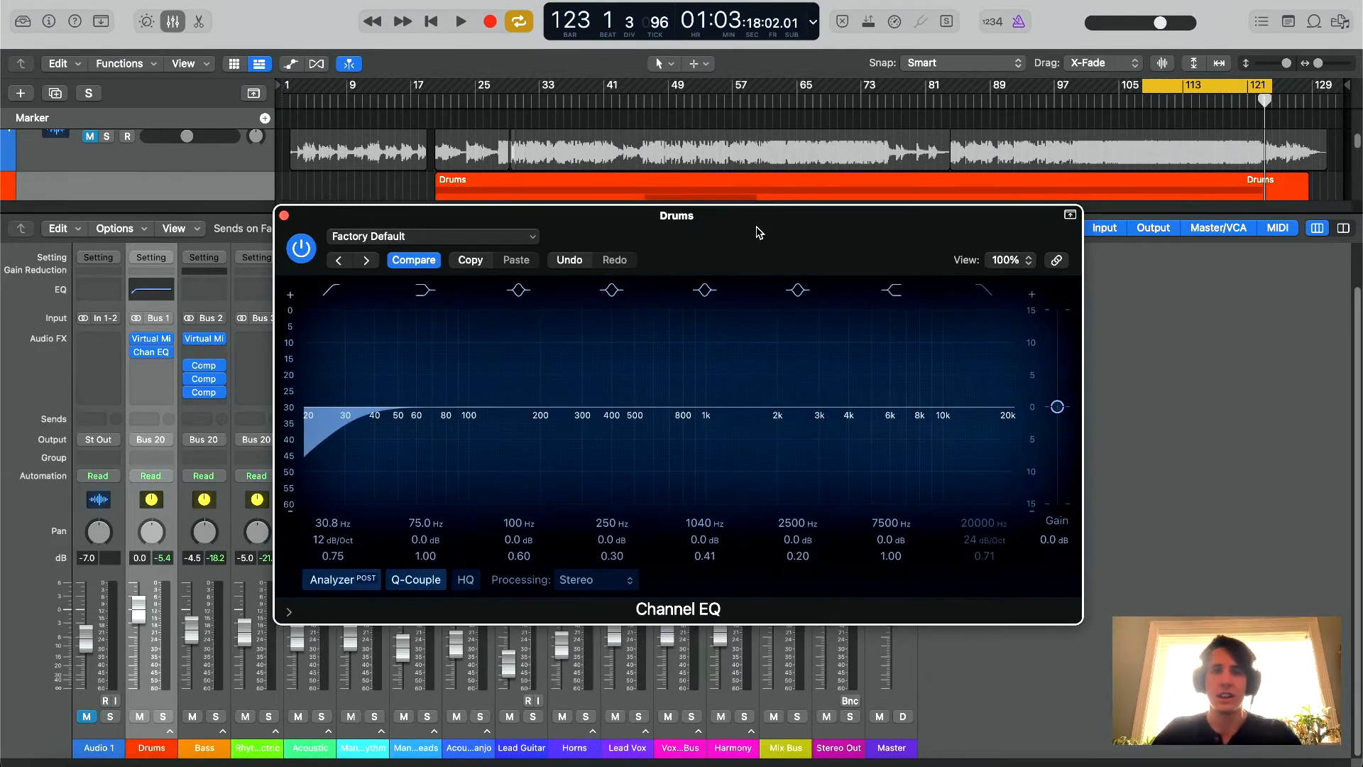
pyautogui.moveTo(760, 233); pyautogui.dragTo(805, 208)
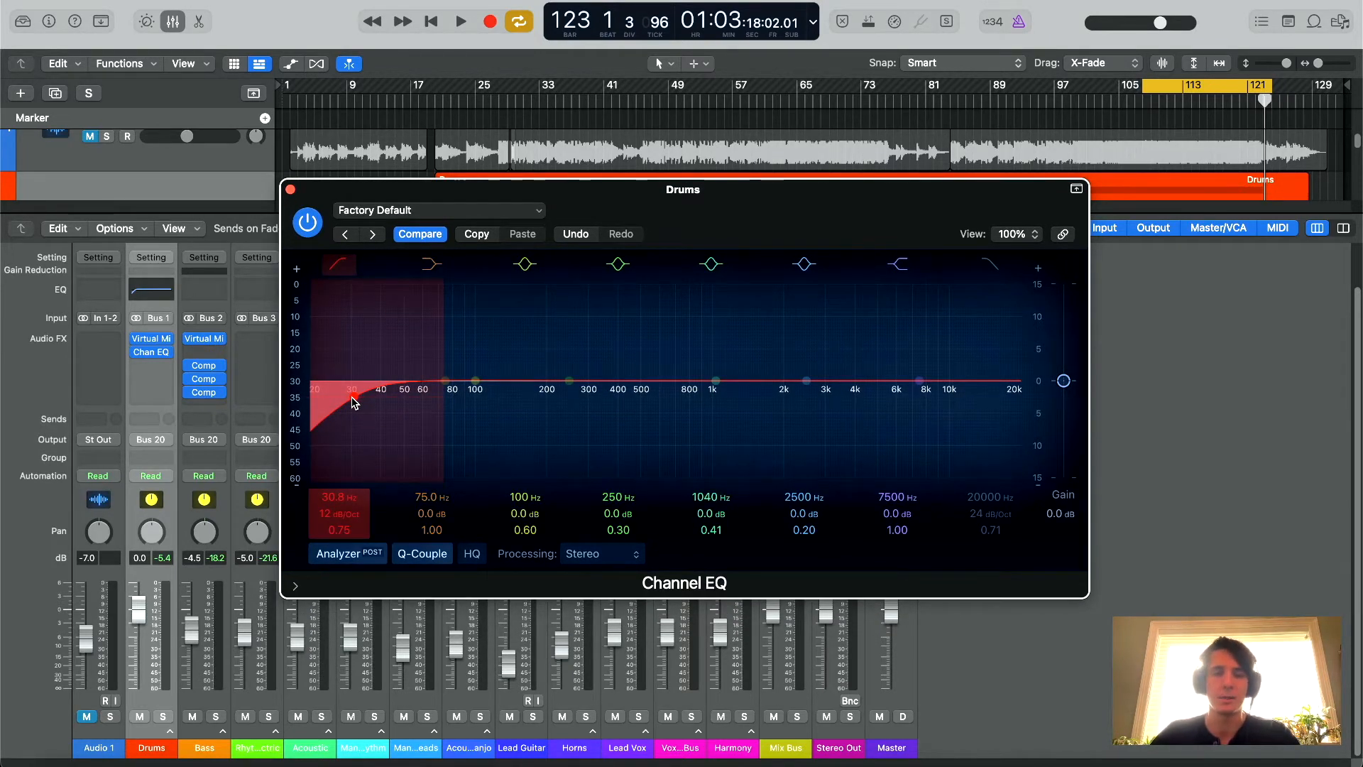
pyautogui.moveTo(687, 222); pyautogui.dragTo(689, 232)
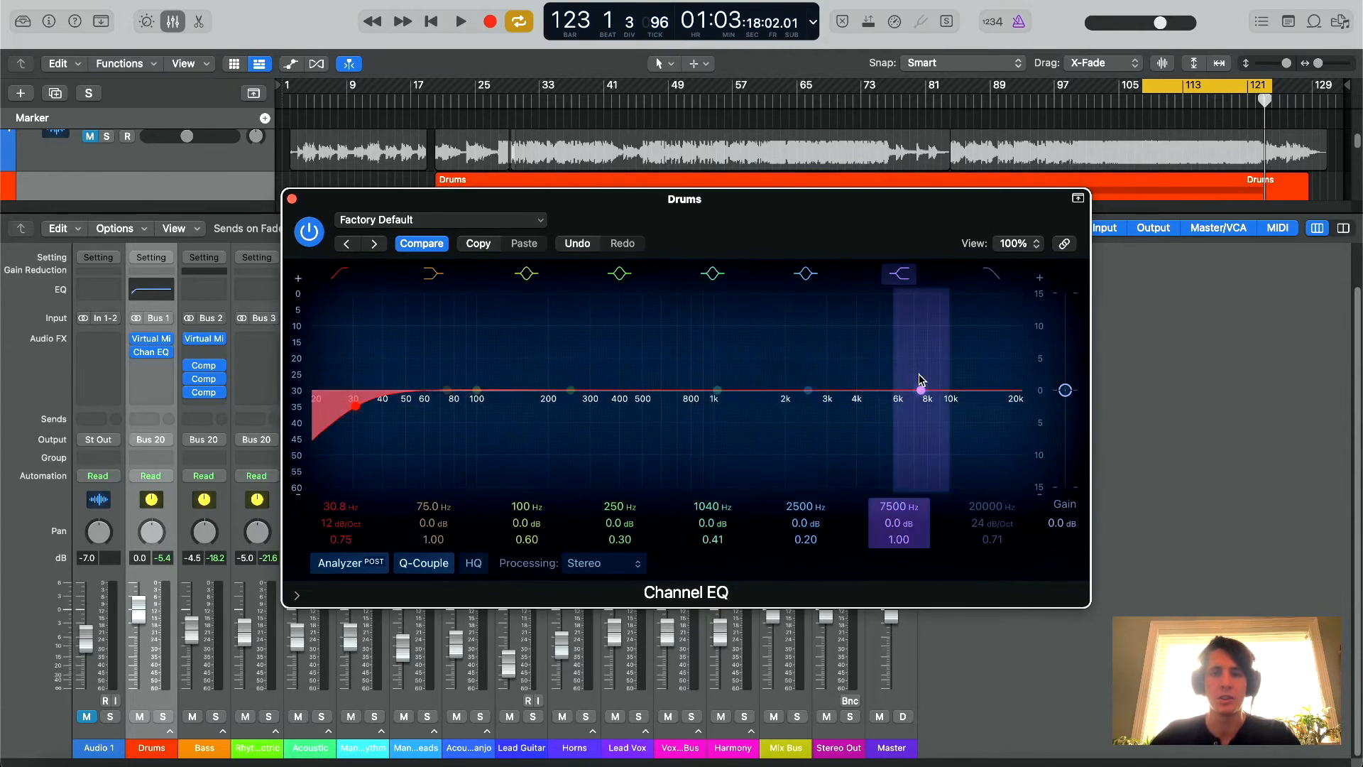
pyautogui.moveTo(878, 230); pyautogui.dragTo(915, 253)
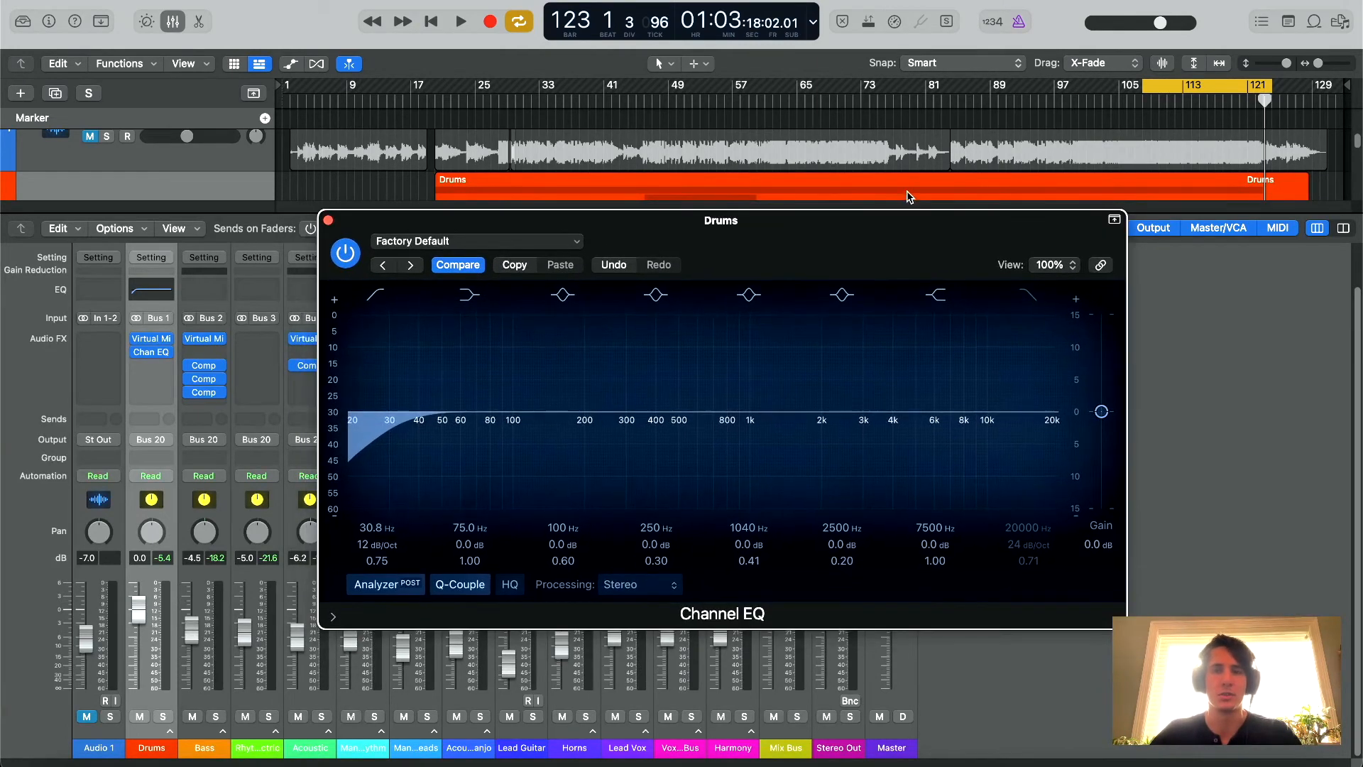
pyautogui.scroll(-1, 910, 197)
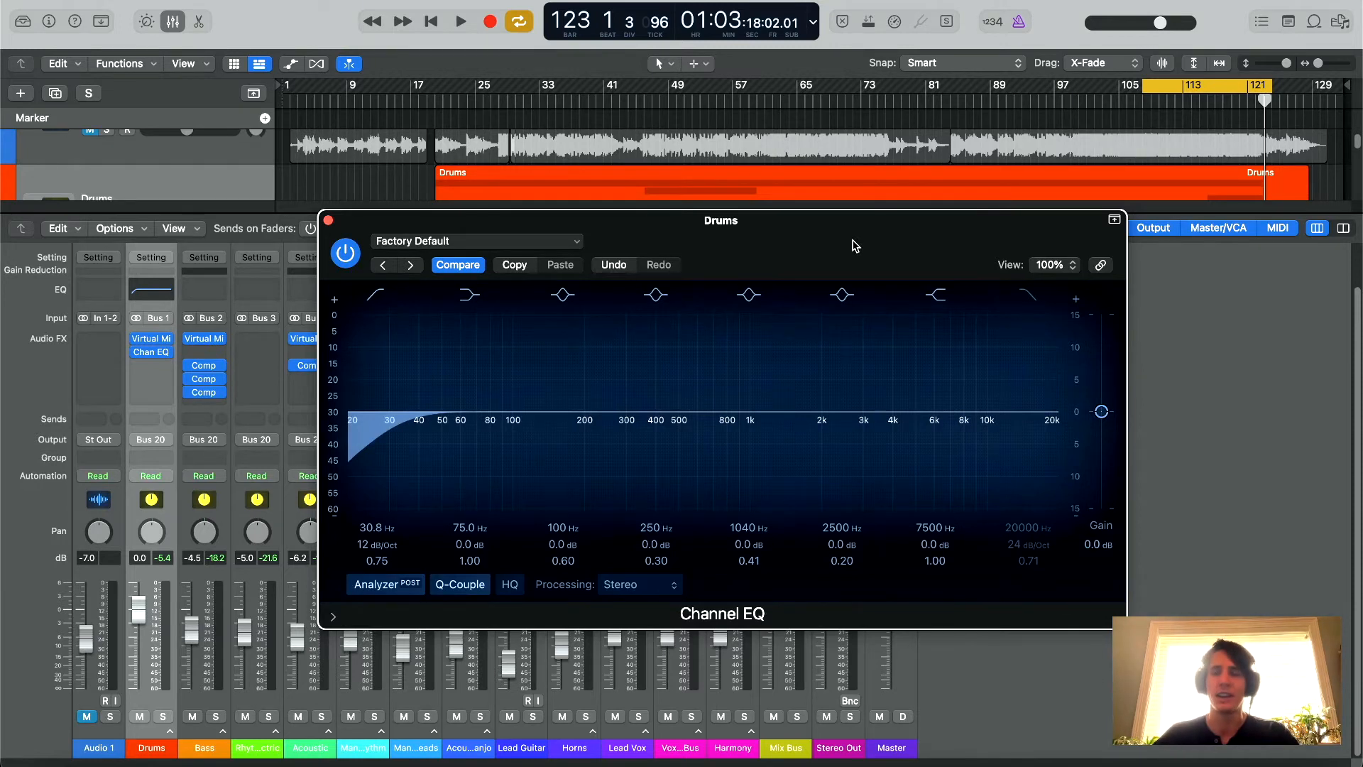
pyautogui.moveTo(855, 246); pyautogui.dragTo(853, 287)
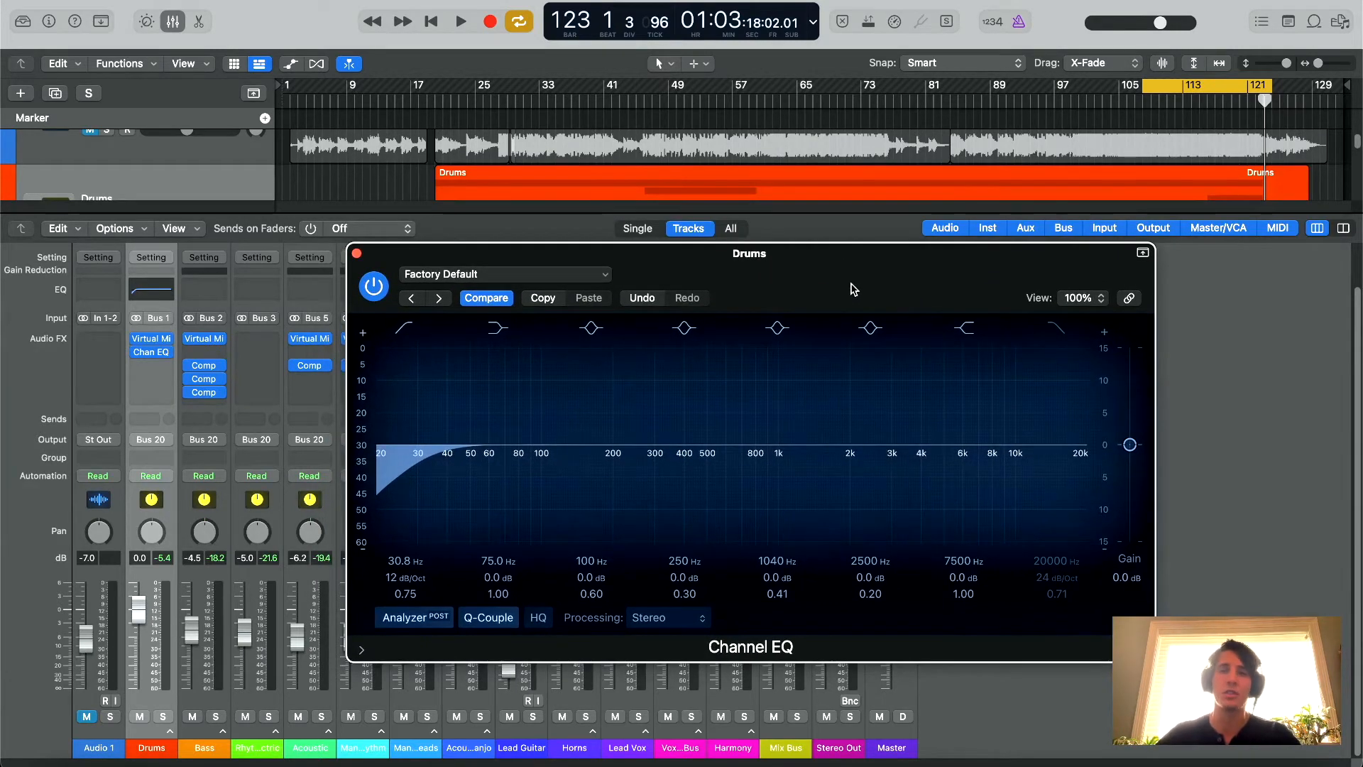
pyautogui.moveTo(852, 287); pyautogui.dragTo(858, 288)
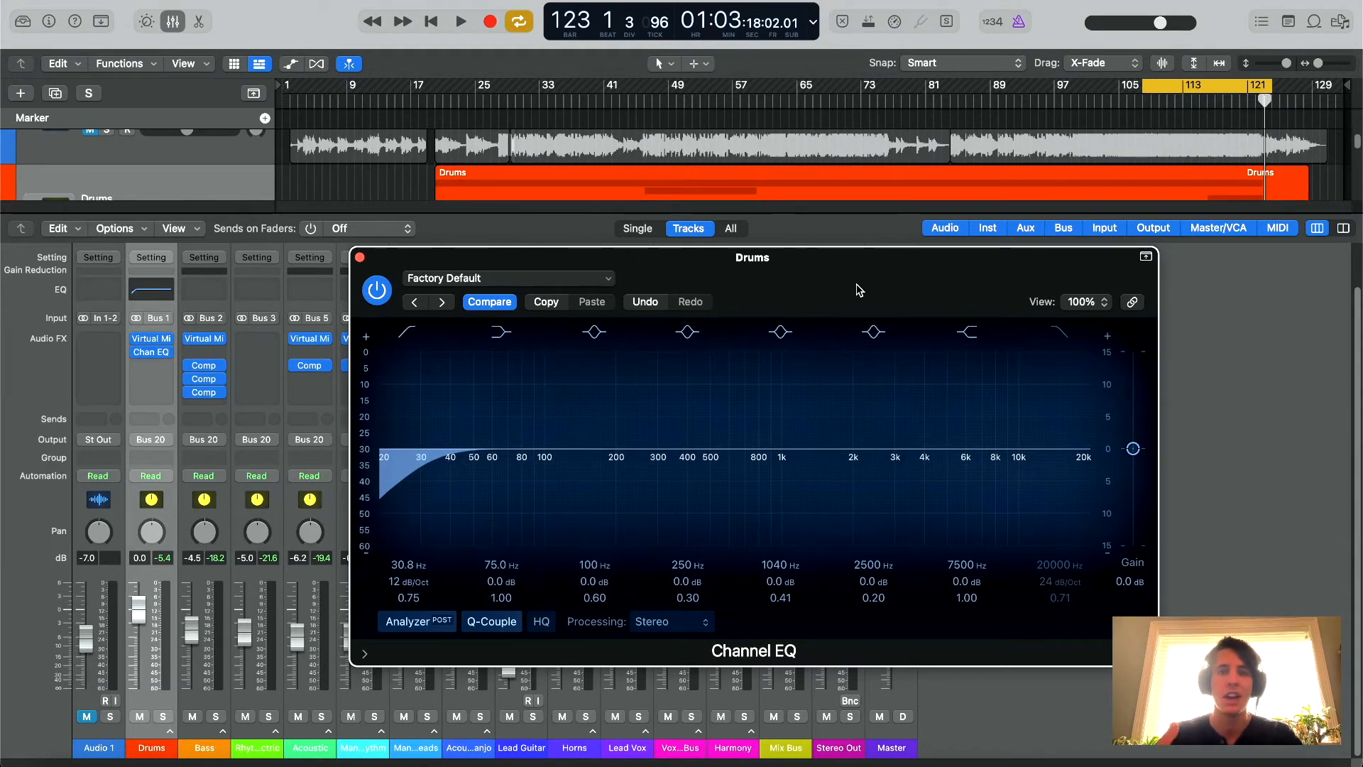
pyautogui.moveTo(859, 289); pyautogui.dragTo(862, 263)
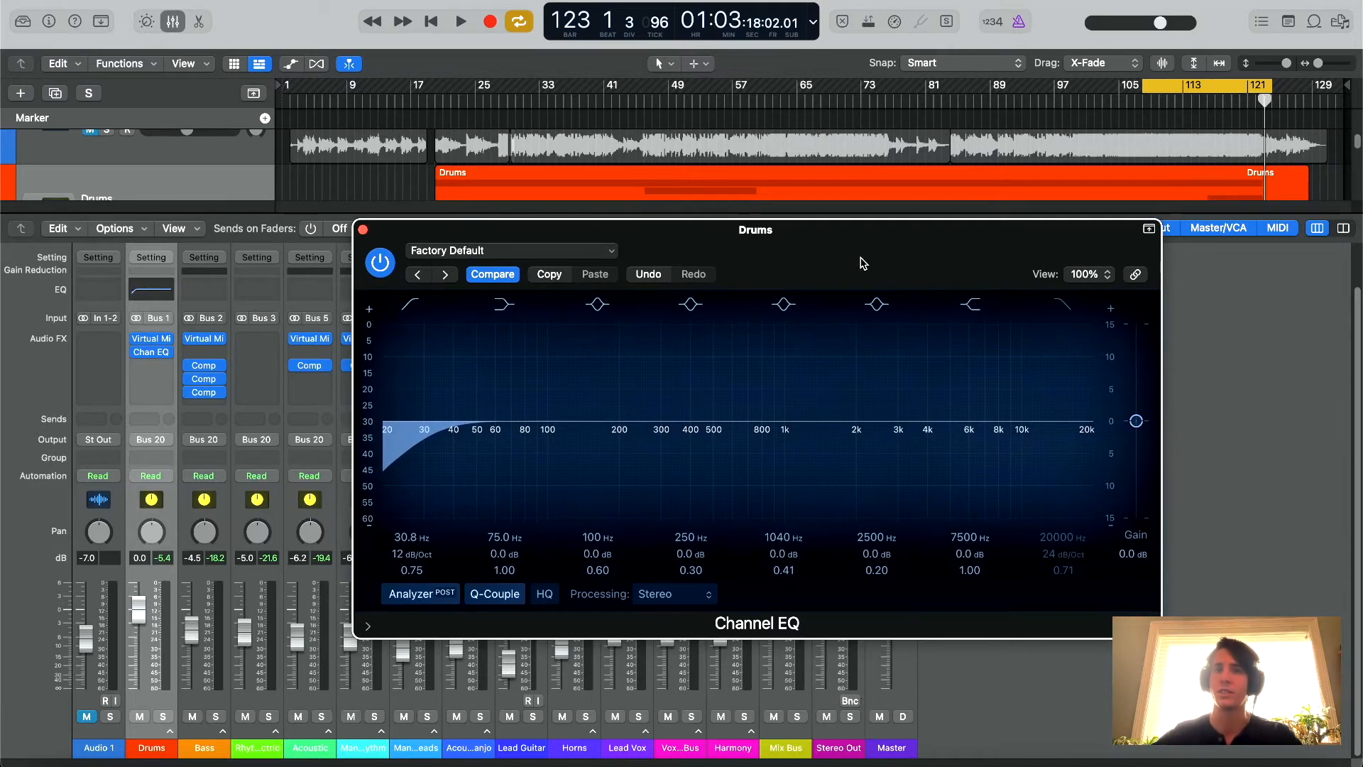
pyautogui.moveTo(866, 260); pyautogui.dragTo(863, 262)
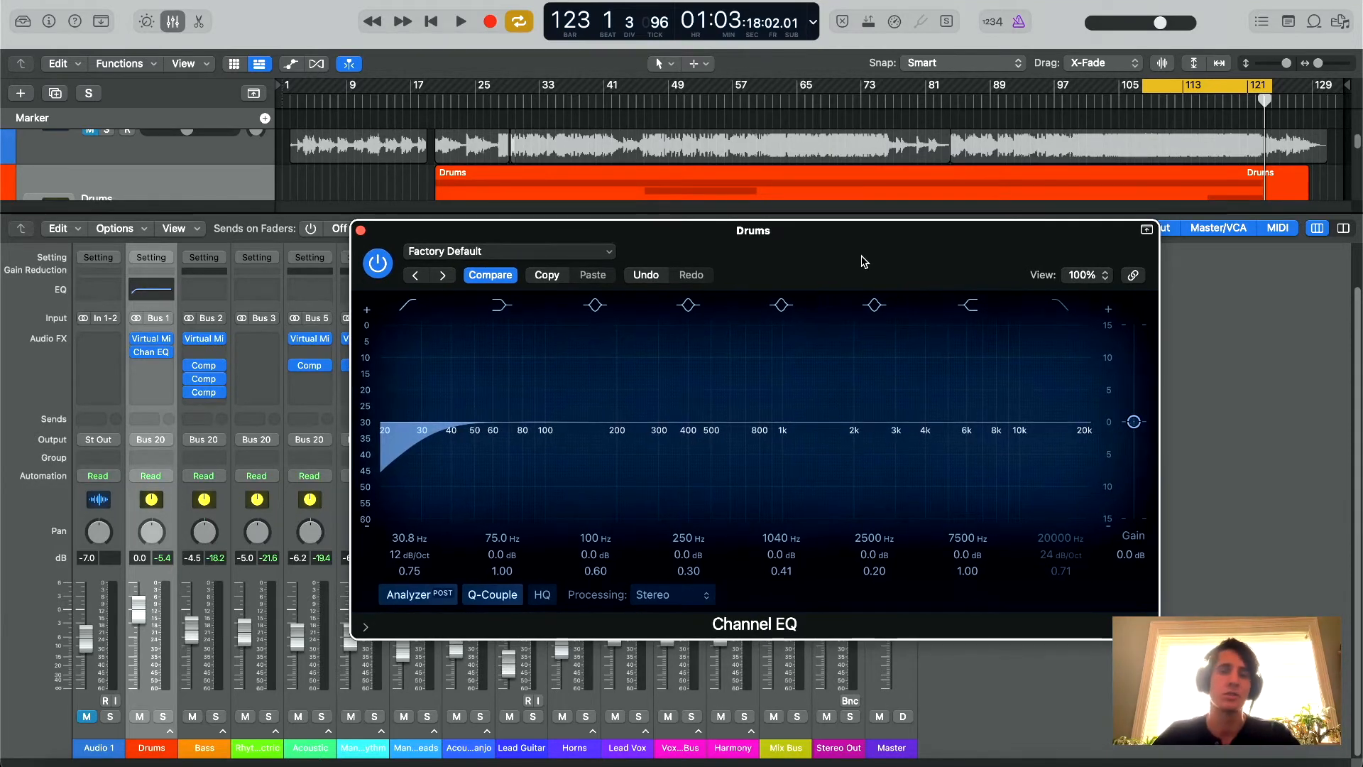
pyautogui.moveTo(864, 262); pyautogui.dragTo(851, 261)
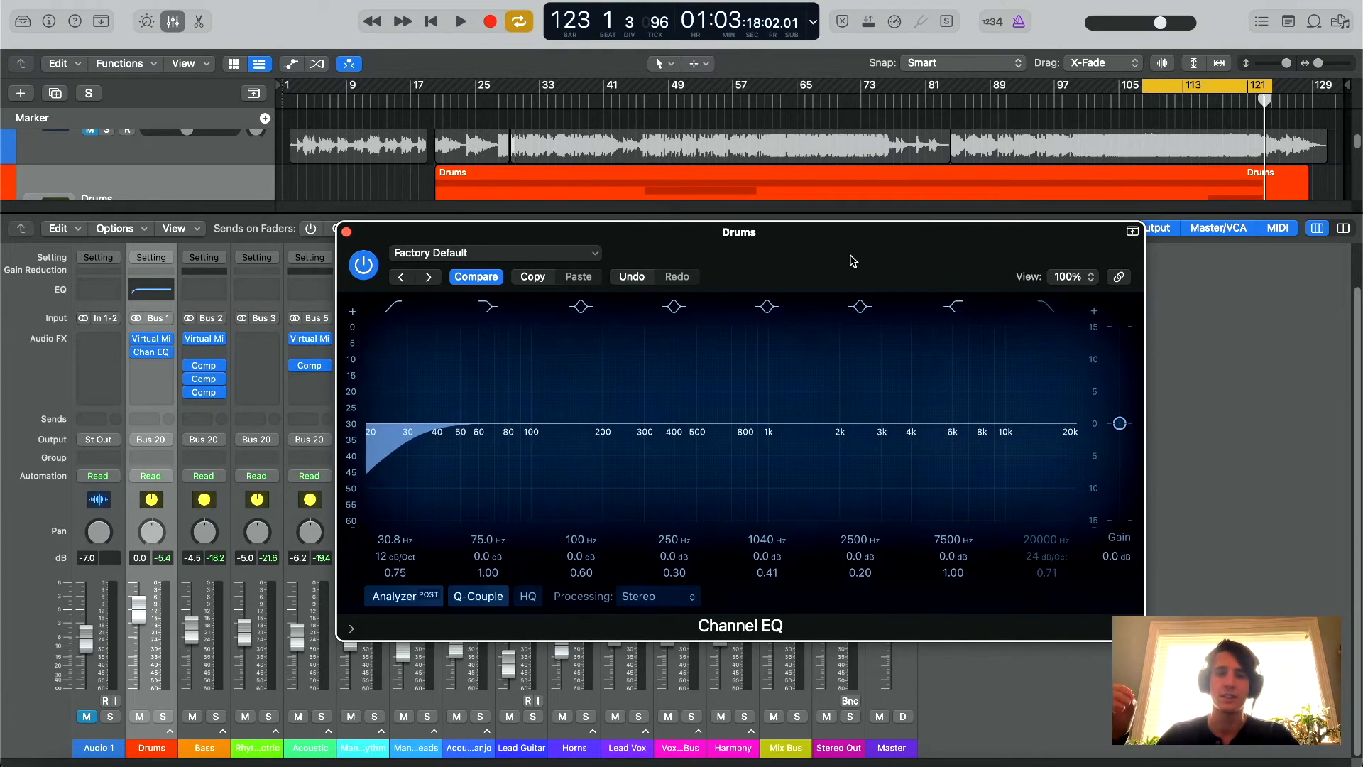
# Raise the Drums EQ's high-pass cutoff to 39 Hz while the cycled section plays.
pyautogui.moveTo(853, 260); pyautogui.dragTo(842, 259)
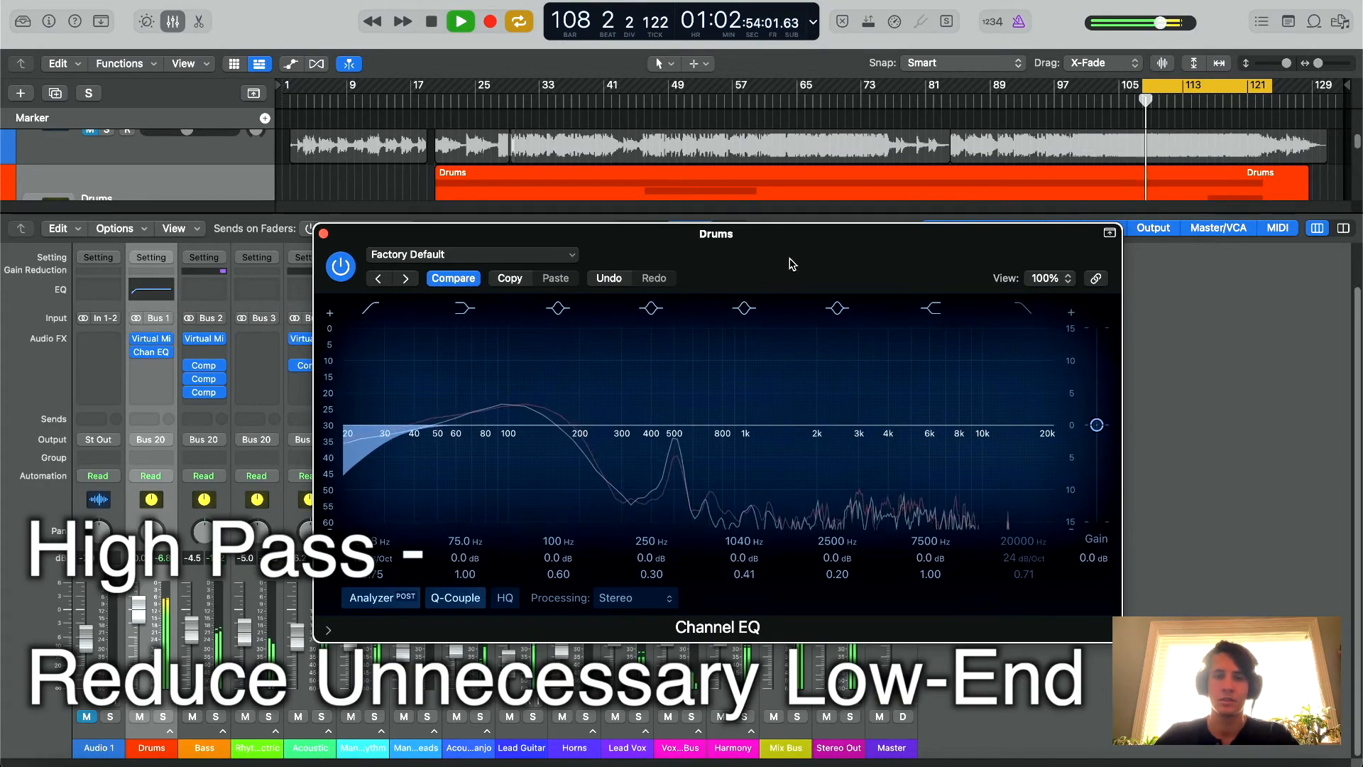
pyautogui.moveTo(791, 262); pyautogui.dragTo(784, 246)
pyautogui.moveTo(400, 422)
pyautogui.mouseDown()
pyautogui.moveTo(563, 429)
pyautogui.moveTo(415, 430)
pyautogui.mouseUp()
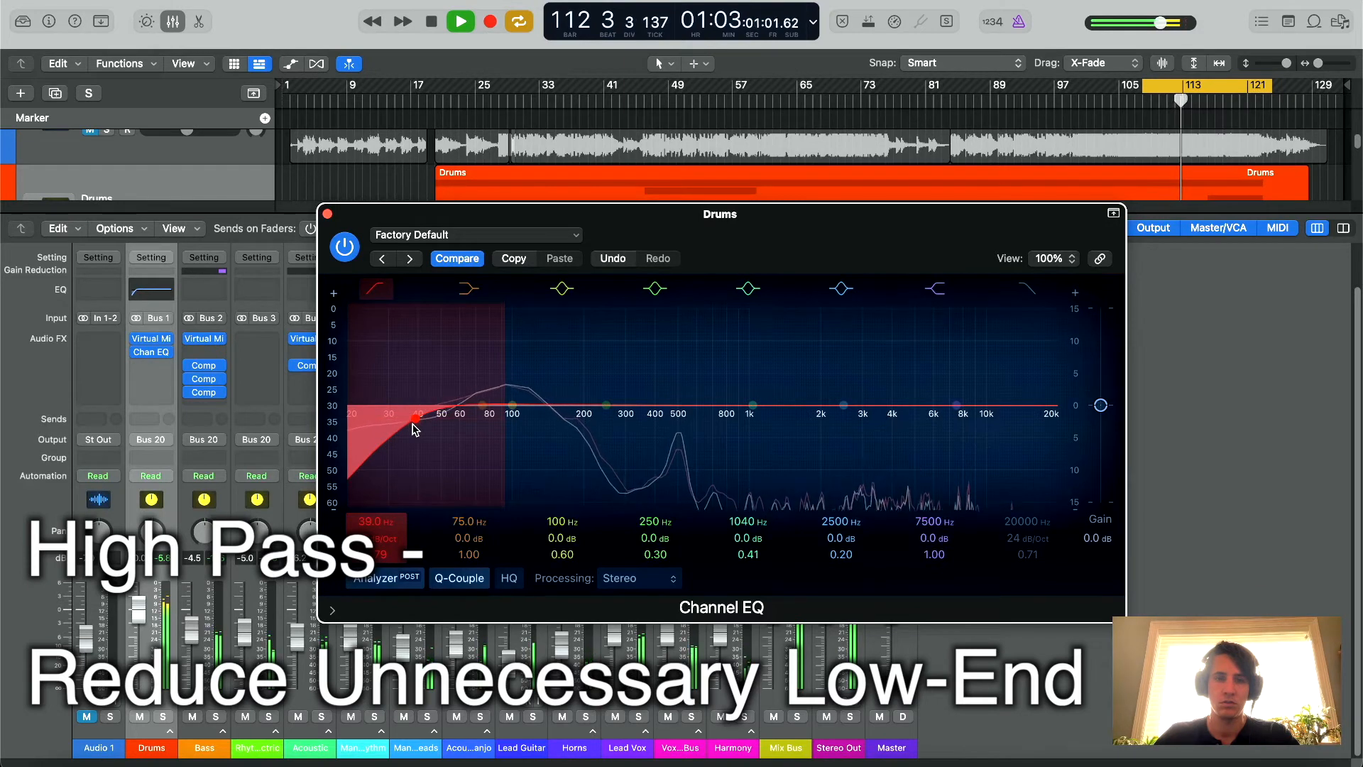
# Shape the Drums EQ's high shelf into a +1.5 dB boost at 4240 Hz during playback.
pyautogui.moveTo(750, 237); pyautogui.dragTo(738, 237)
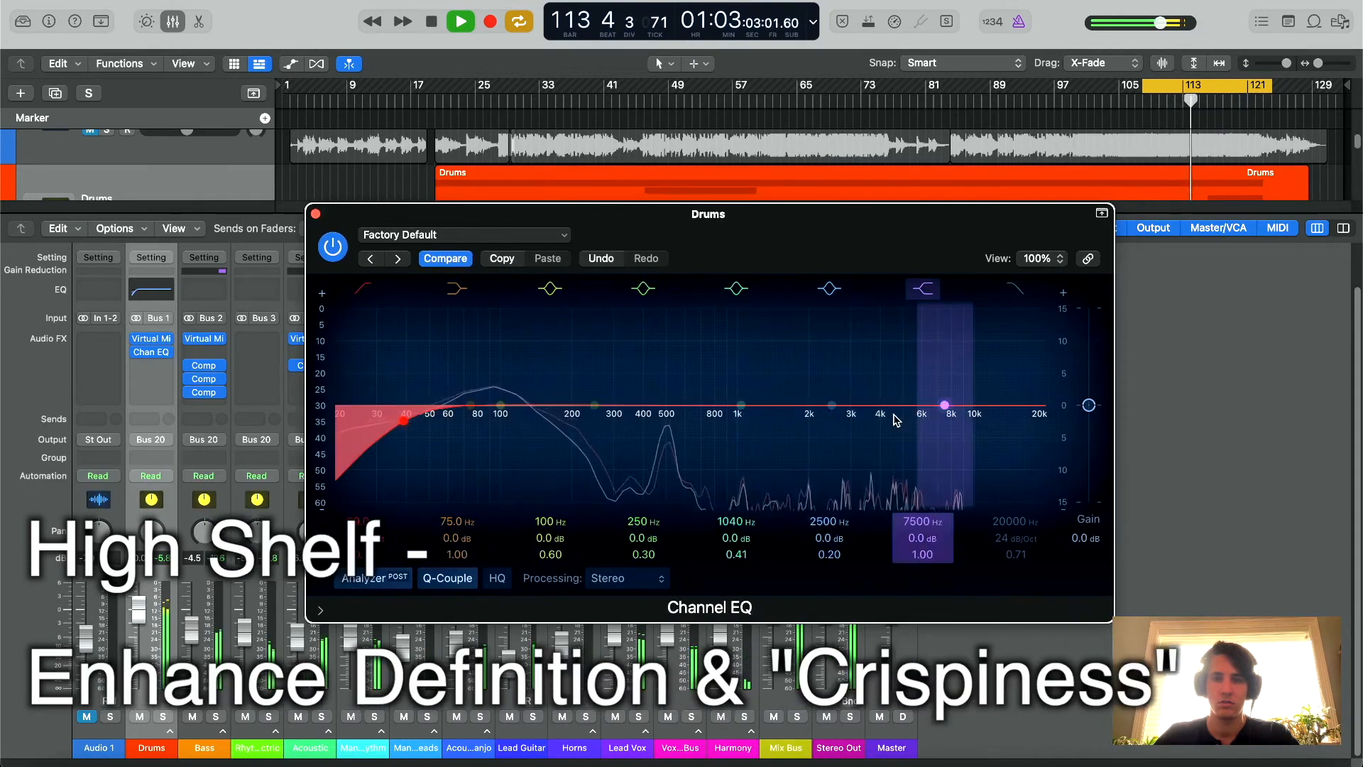
pyautogui.moveTo(944, 405); pyautogui.dragTo(886, 387)
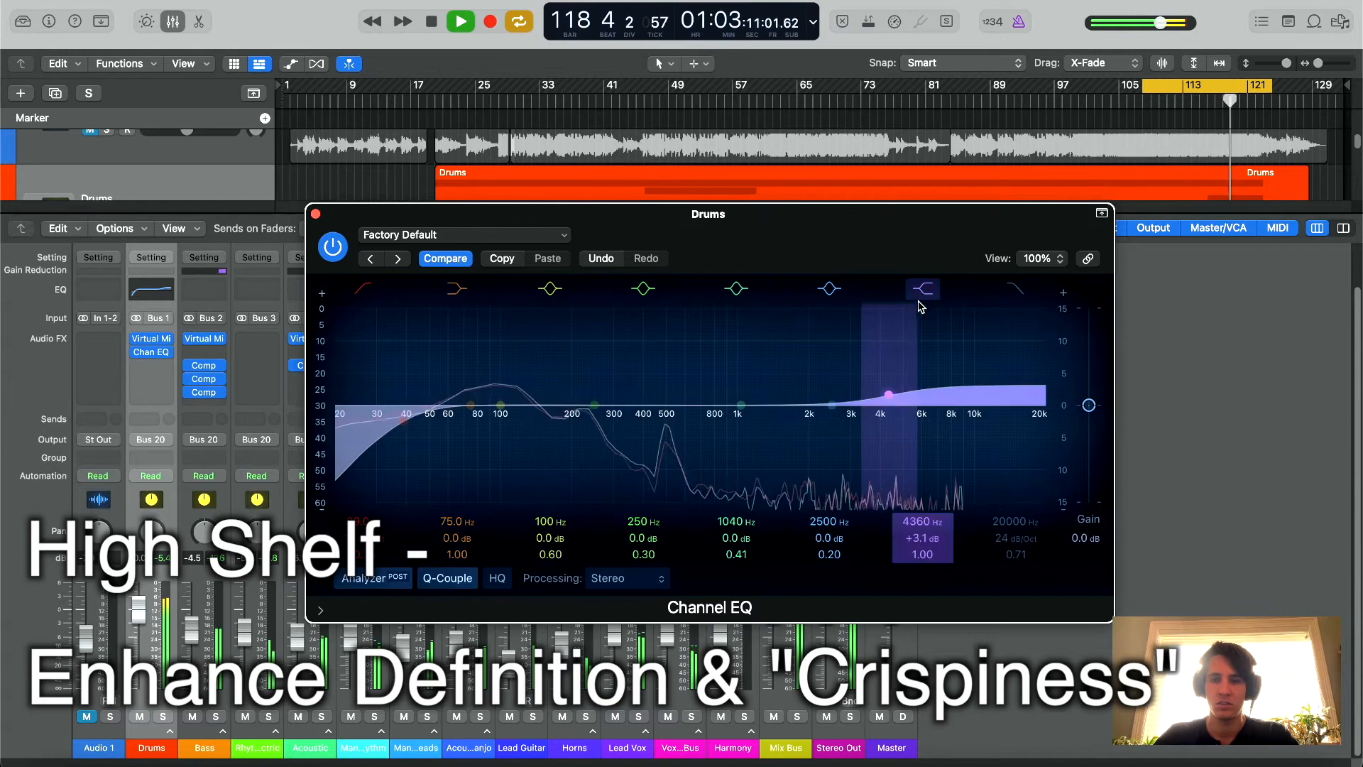
pyautogui.moveTo(894, 396)
pyautogui.mouseDown()
pyautogui.moveTo(839, 397)
pyautogui.moveTo(888, 396)
pyautogui.mouseUp()
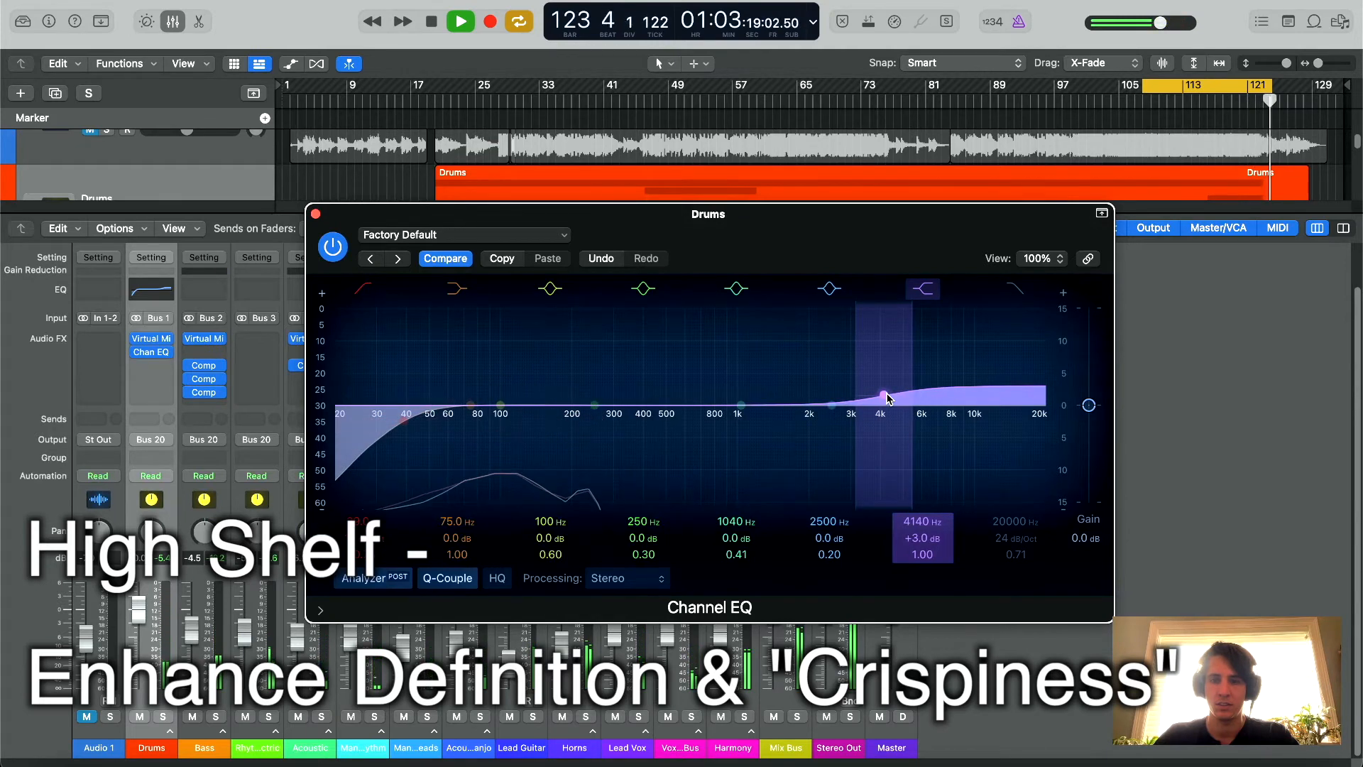
pyautogui.moveTo(884, 402)
pyautogui.mouseDown()
pyautogui.moveTo(884, 499)
pyautogui.moveTo(885, 412)
pyautogui.mouseUp()
# Cut the Drums EQ's low-mid bell band by 3.1 dB at 326 Hz with a Q of 0.71.
pyautogui.moveTo(851, 240); pyautogui.dragTo(867, 232)
pyautogui.moveTo(610, 395); pyautogui.dragTo(652, 425)
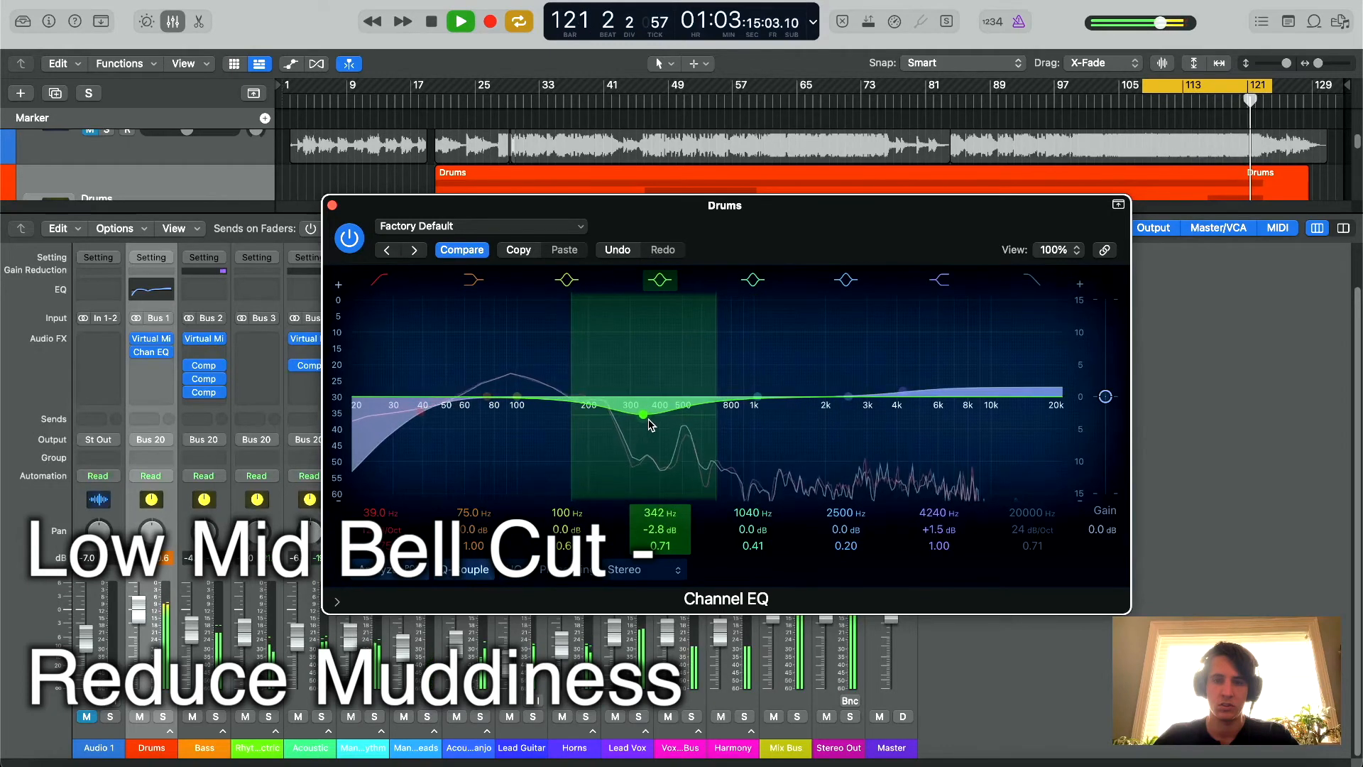
pyautogui.moveTo(650, 423); pyautogui.dragTo(651, 423)
pyautogui.moveTo(794, 230); pyautogui.dragTo(780, 234)
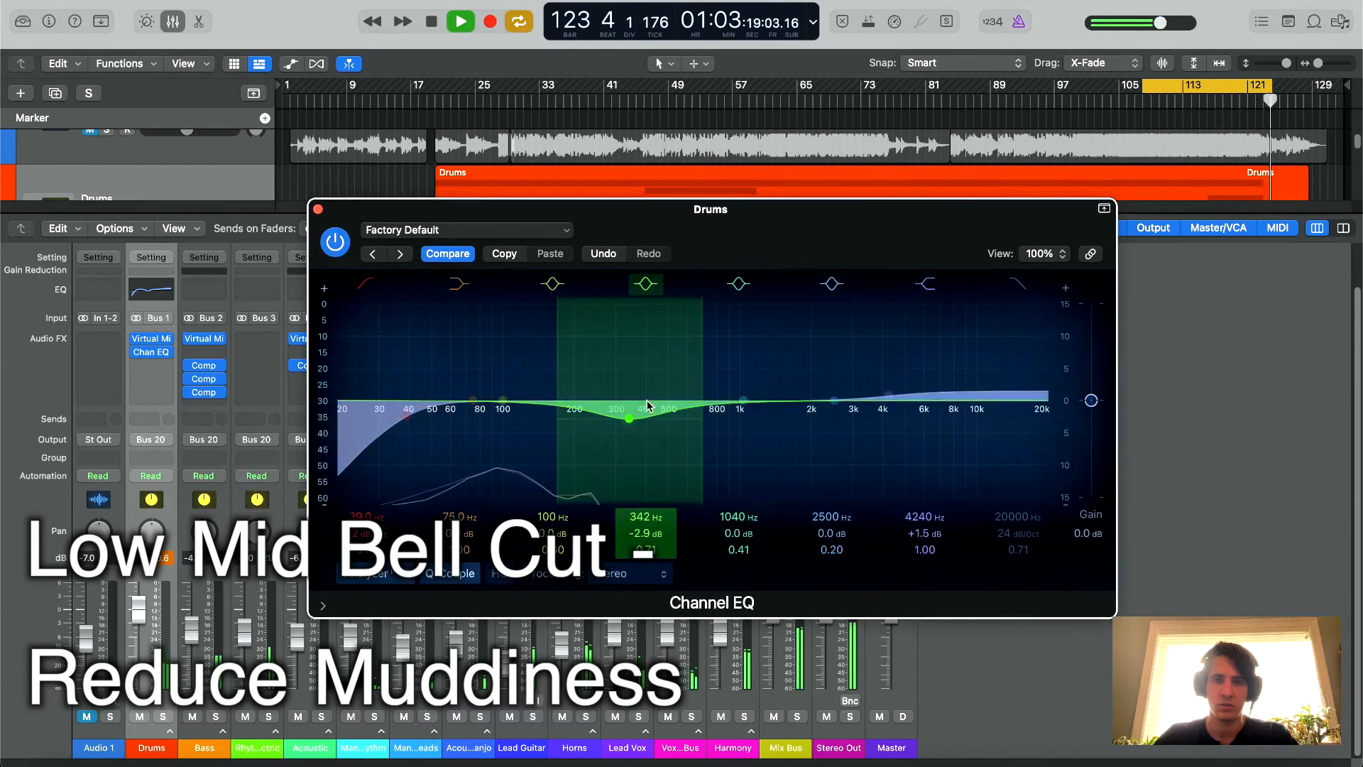
pyautogui.moveTo(628, 421)
pyautogui.mouseDown()
pyautogui.moveTo(623, 368)
pyautogui.moveTo(621, 423)
pyautogui.mouseUp()
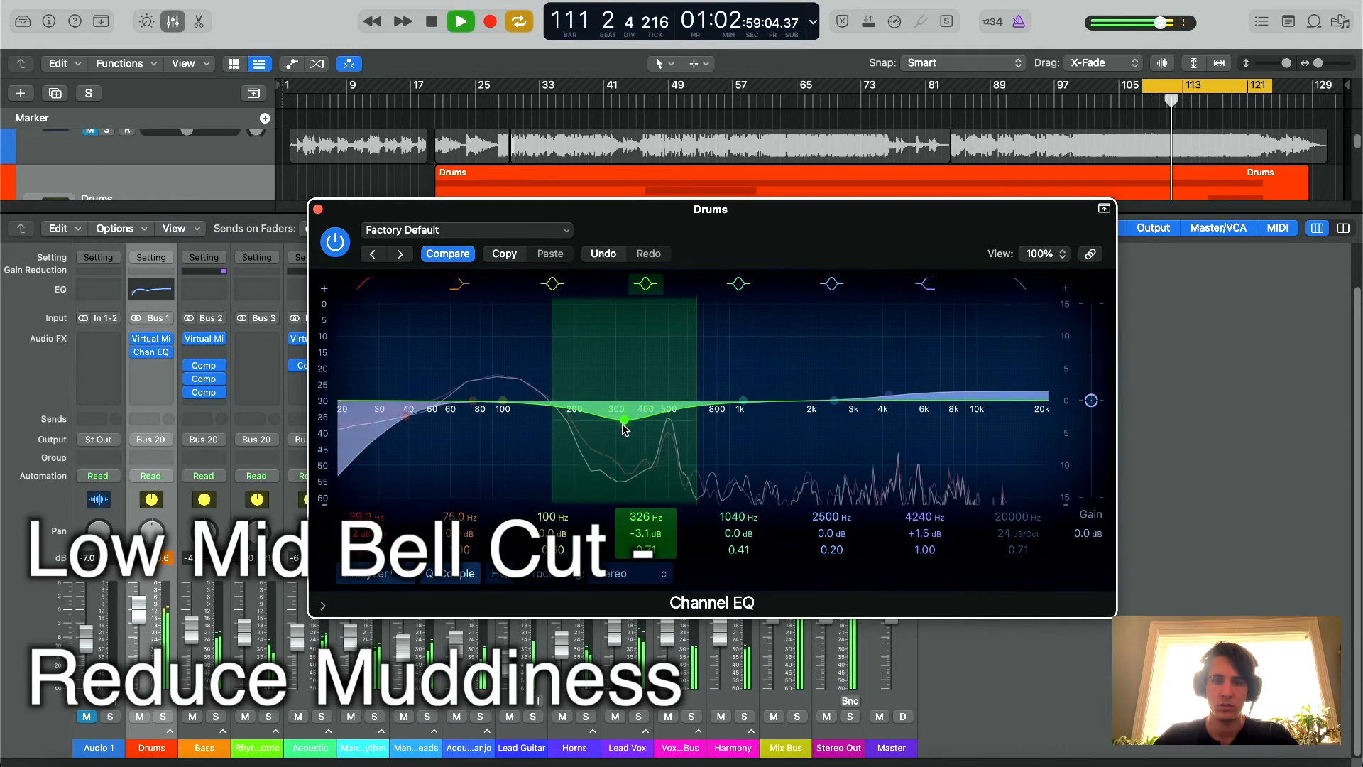
# Boost the Drums EQ's upper-mid bell band by 0.9 dB at 3000 Hz with a Q of 0.98 during playback.
pyautogui.moveTo(740, 244); pyautogui.dragTo(742, 219)
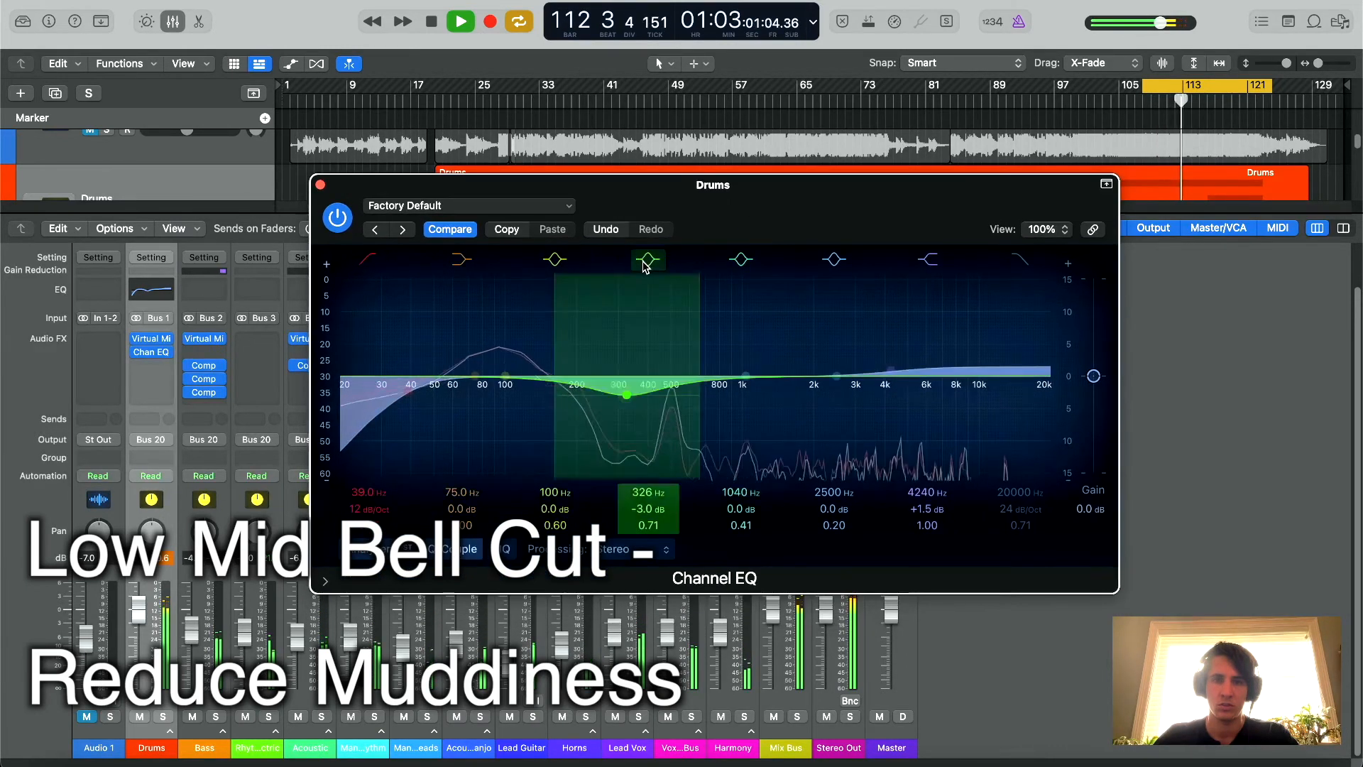
pyautogui.moveTo(802, 208); pyautogui.dragTo(770, 227)
pyautogui.moveTo(696, 391); pyautogui.dragTo(829, 389)
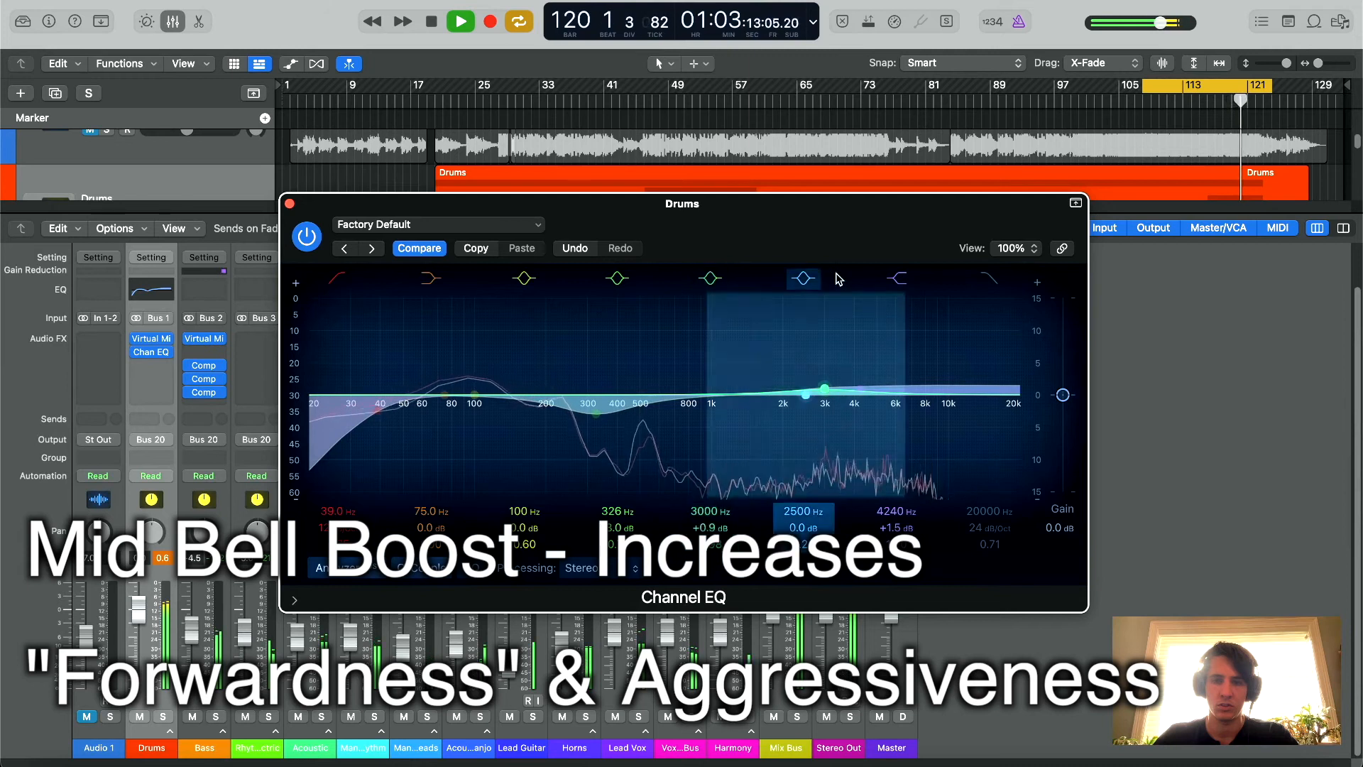
# Bypass and re-enable the Drums Channel EQ during playback to hear its effect, ending with the EQ on and playback stopped.
pyautogui.moveTo(840, 233); pyautogui.dragTo(845, 227)
pyautogui.click(321, 228)
pyautogui.click(321, 226)
pyautogui.moveTo(658, 214); pyautogui.dragTo(680, 211)
pyautogui.press('space')
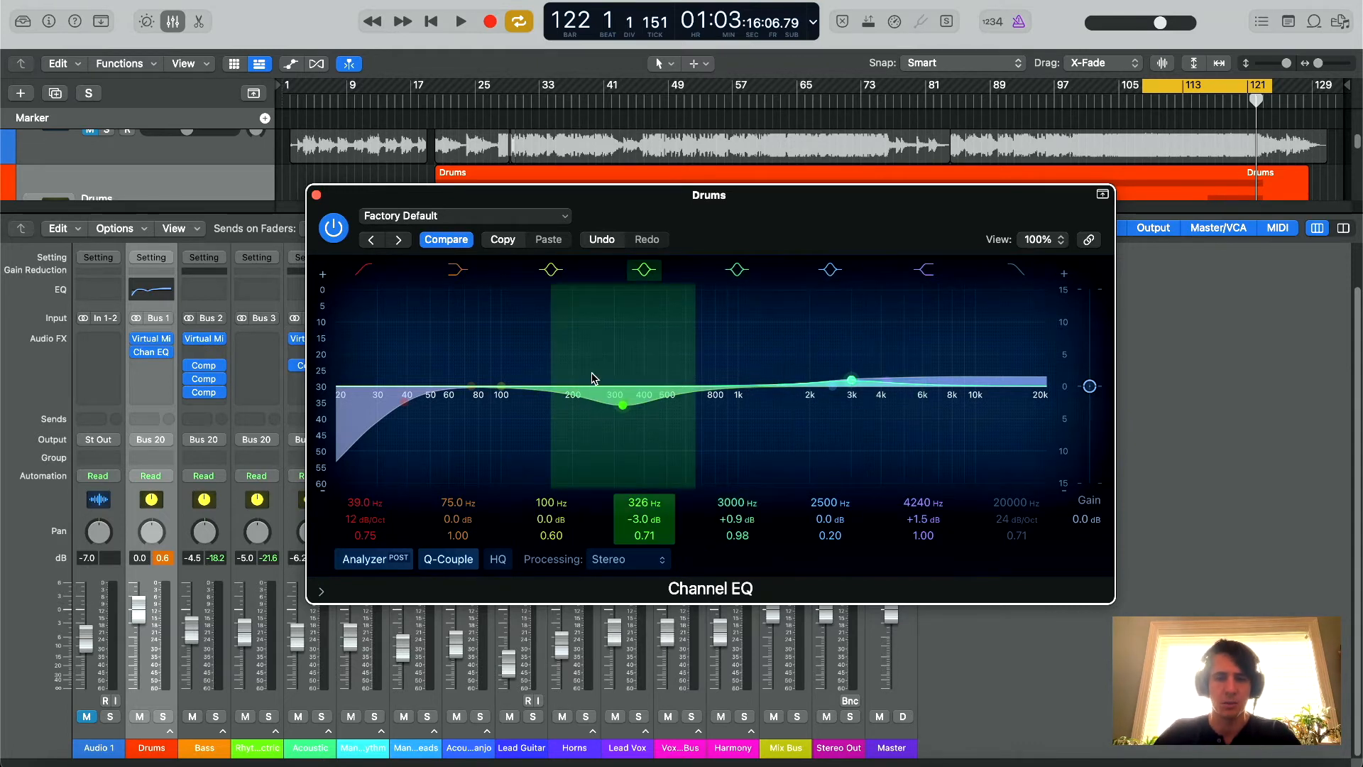
# Insert a Level Meter after the Channel EQ on the Drums channel strip and set its level mode to RMS.
pyautogui.moveTo(760, 205); pyautogui.dragTo(749, 208)
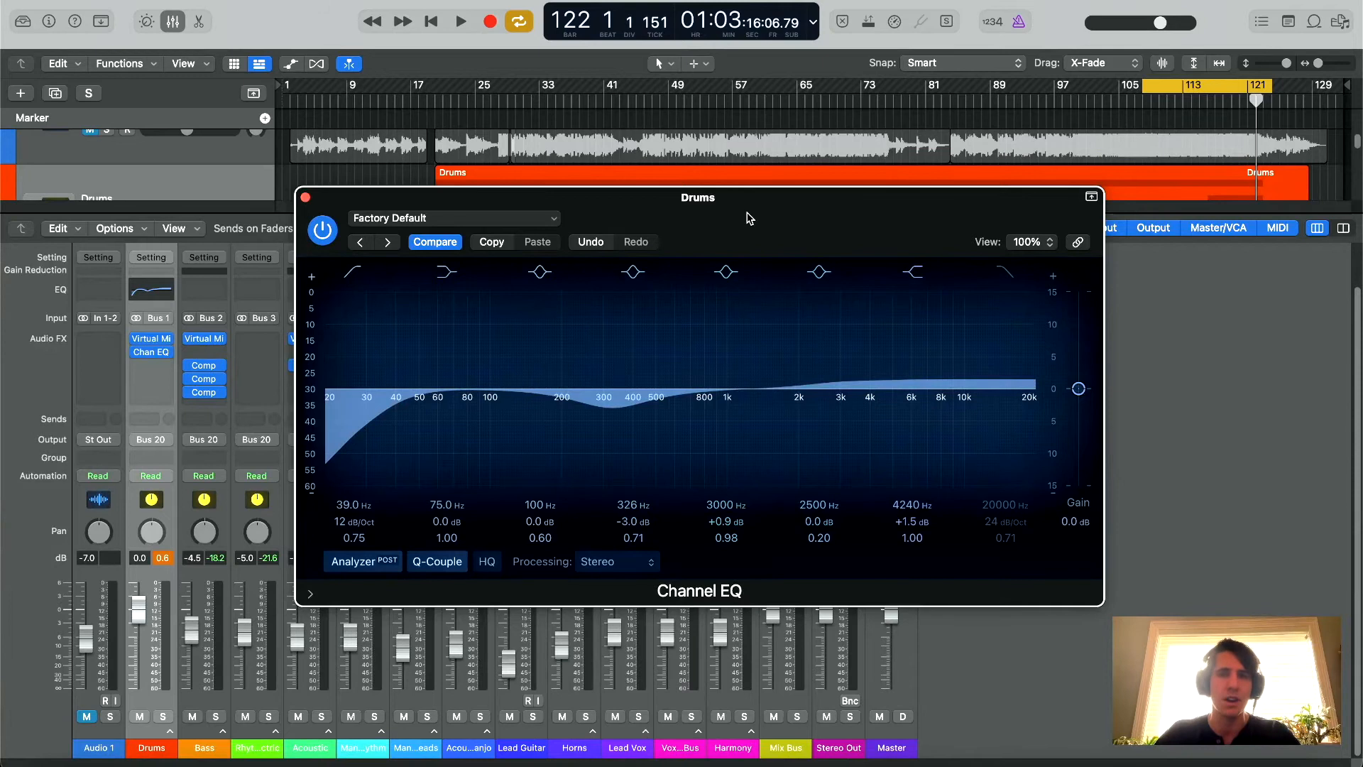
pyautogui.moveTo(751, 218); pyautogui.dragTo(807, 149)
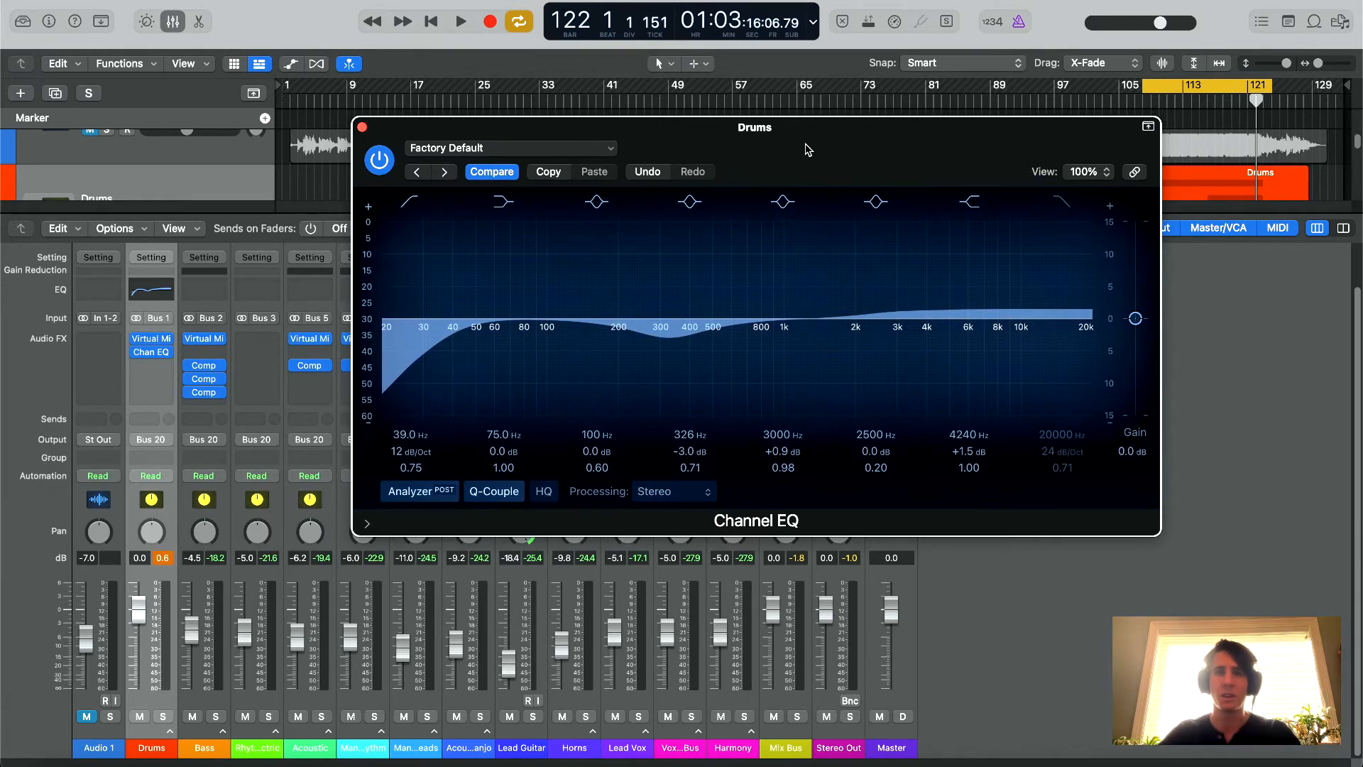
pyautogui.moveTo(808, 150)
pyautogui.mouseDown()
pyautogui.moveTo(817, 134)
pyautogui.moveTo(806, 149)
pyautogui.mouseUp()
pyautogui.click(152, 390)
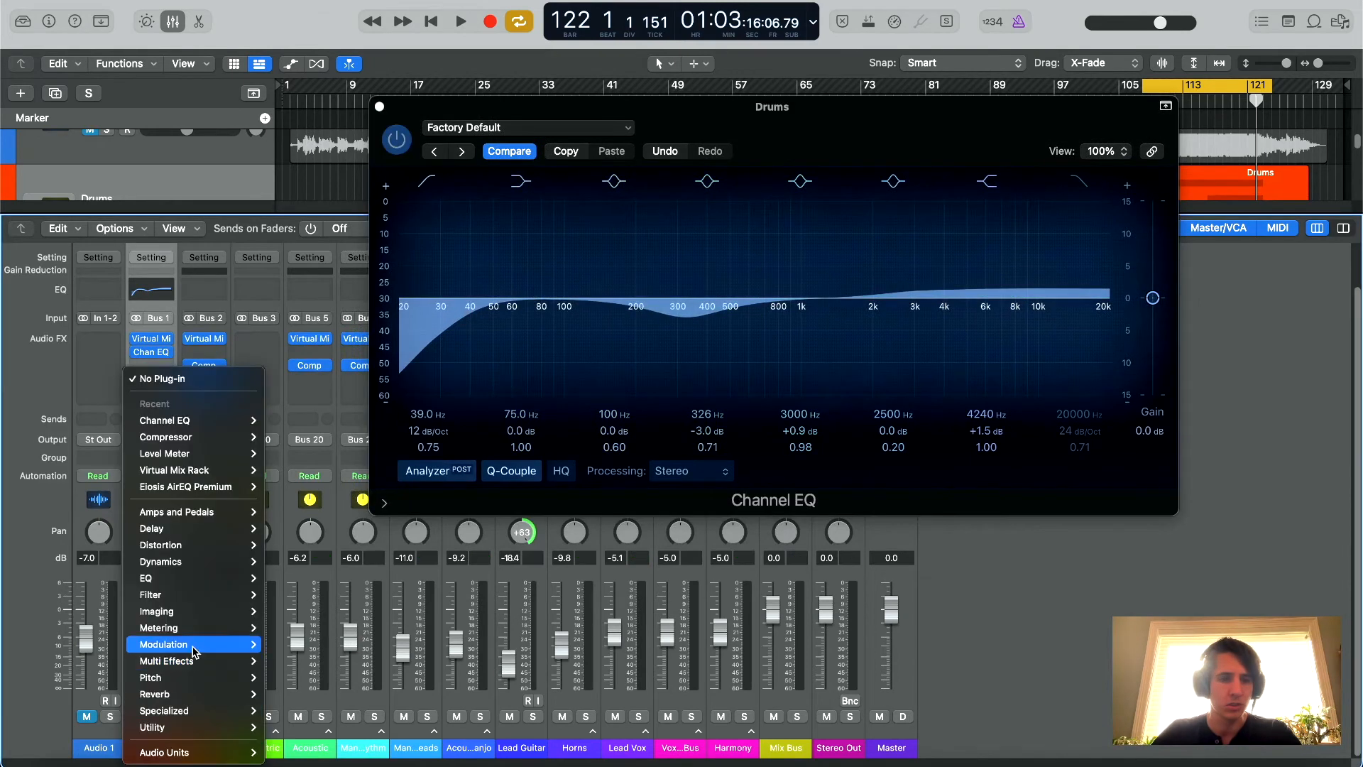
pyautogui.moveTo(196, 711)
pyautogui.click(298, 710)
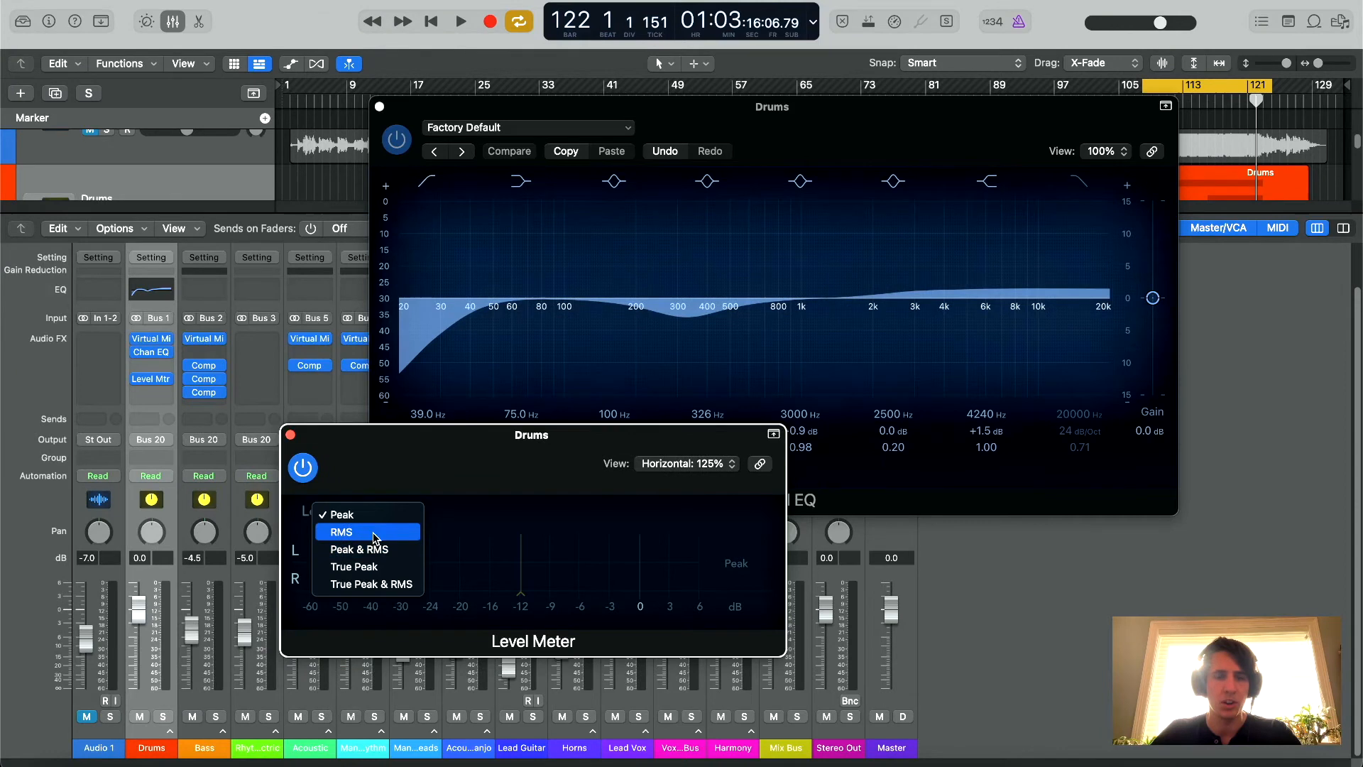
pyautogui.click(373, 534)
# Arrange the Drums plug-in windows so the Level Meter sits directly beneath the Channel EQ.
pyautogui.moveTo(525, 464); pyautogui.dragTo(725, 535)
pyautogui.moveTo(805, 127); pyautogui.dragTo(764, 79)
pyautogui.moveTo(678, 538); pyautogui.dragTo(516, 516)
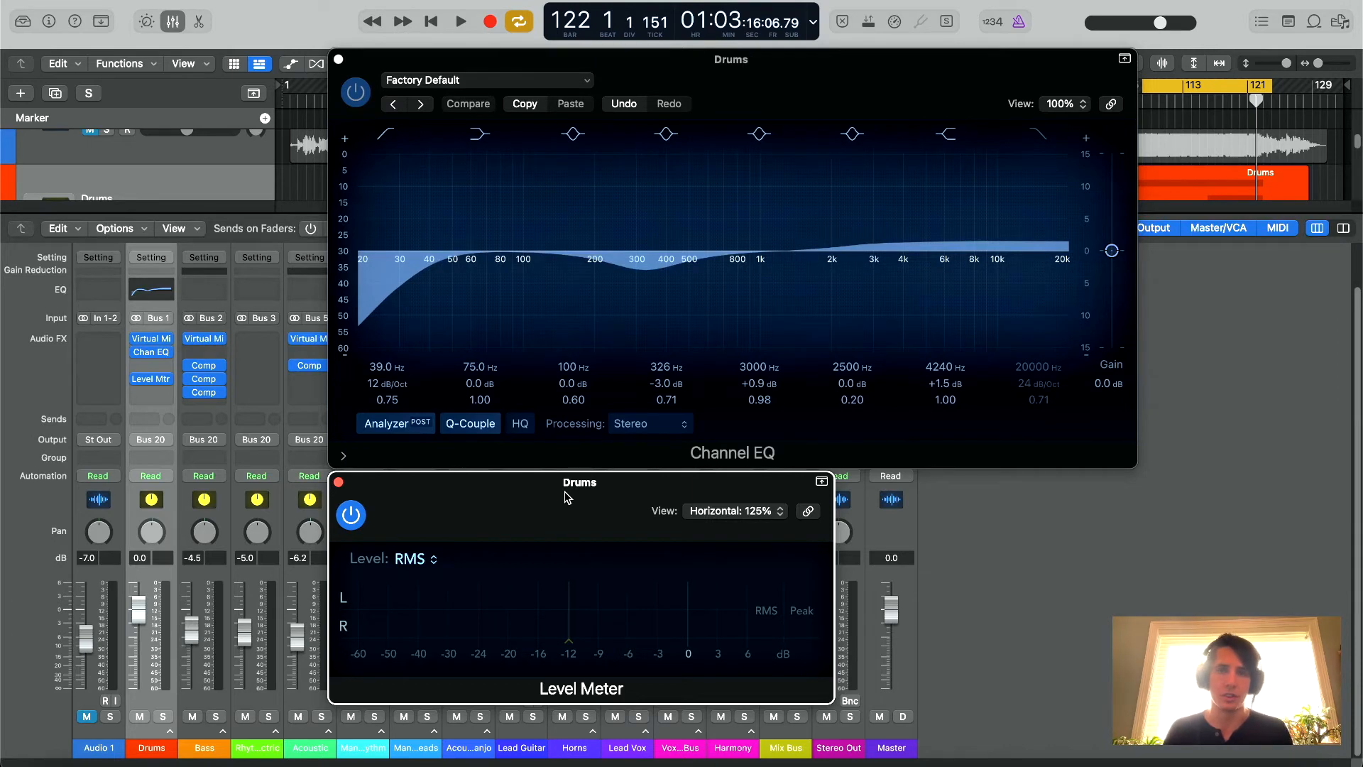
pyautogui.click(806, 73)
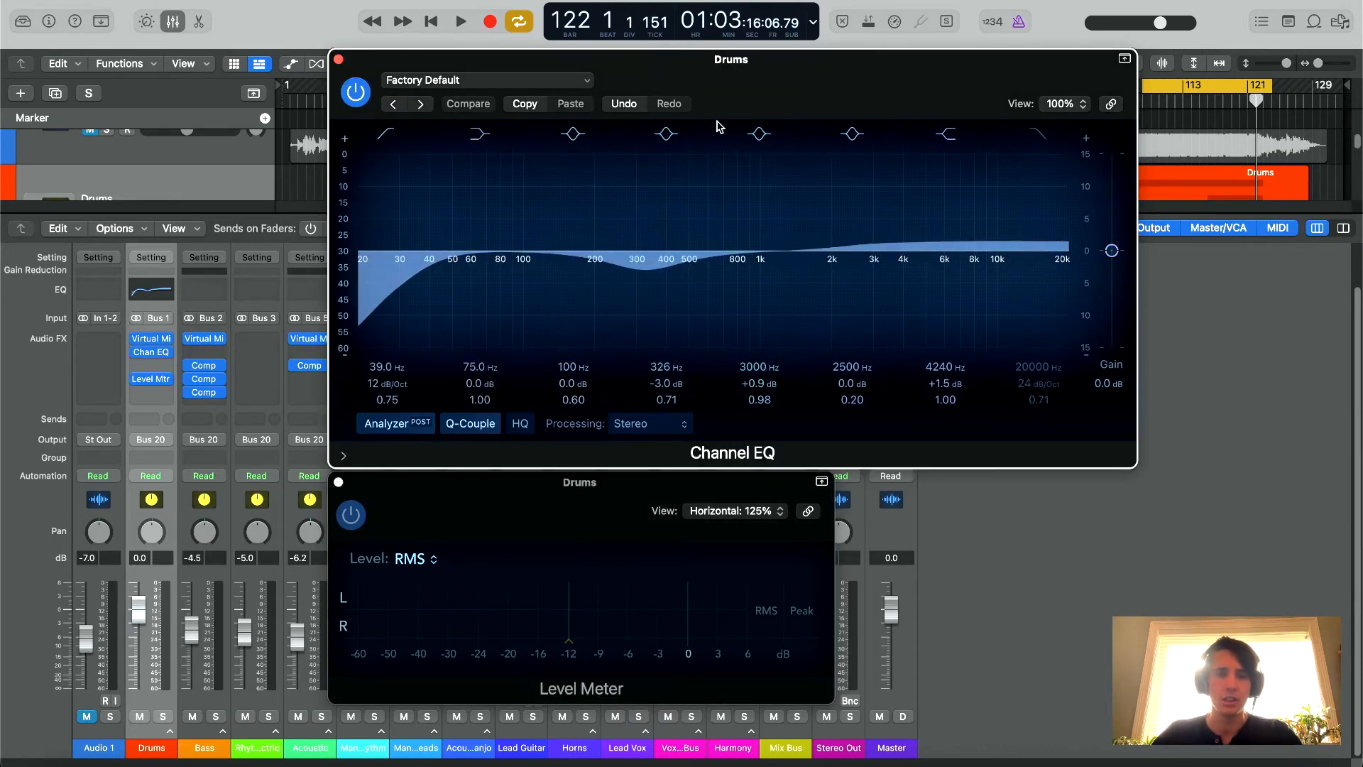
# Measure the Drums RMS level on the Level Meter with the Channel EQ bypassed while the cycled section plays.
pyautogui.click(356, 91)
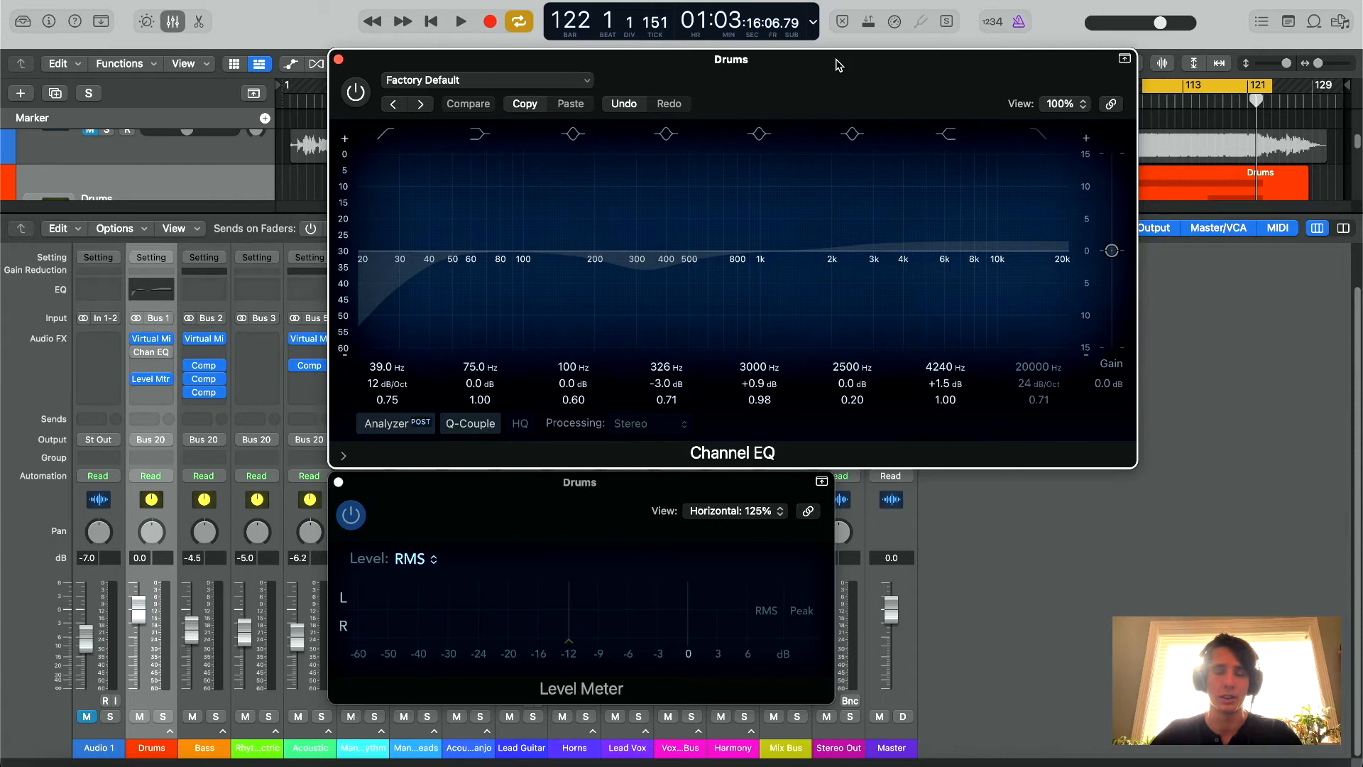
pyautogui.press('space')
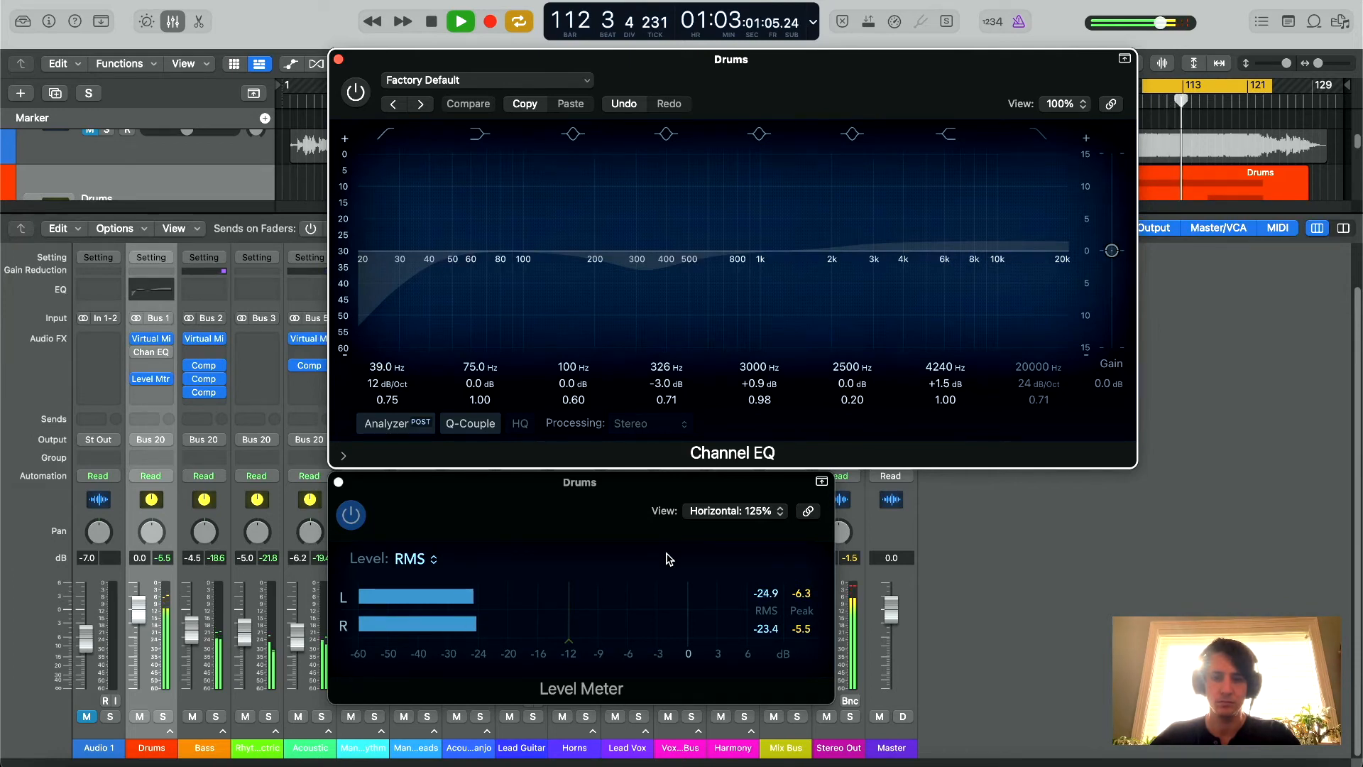
pyautogui.press('space')
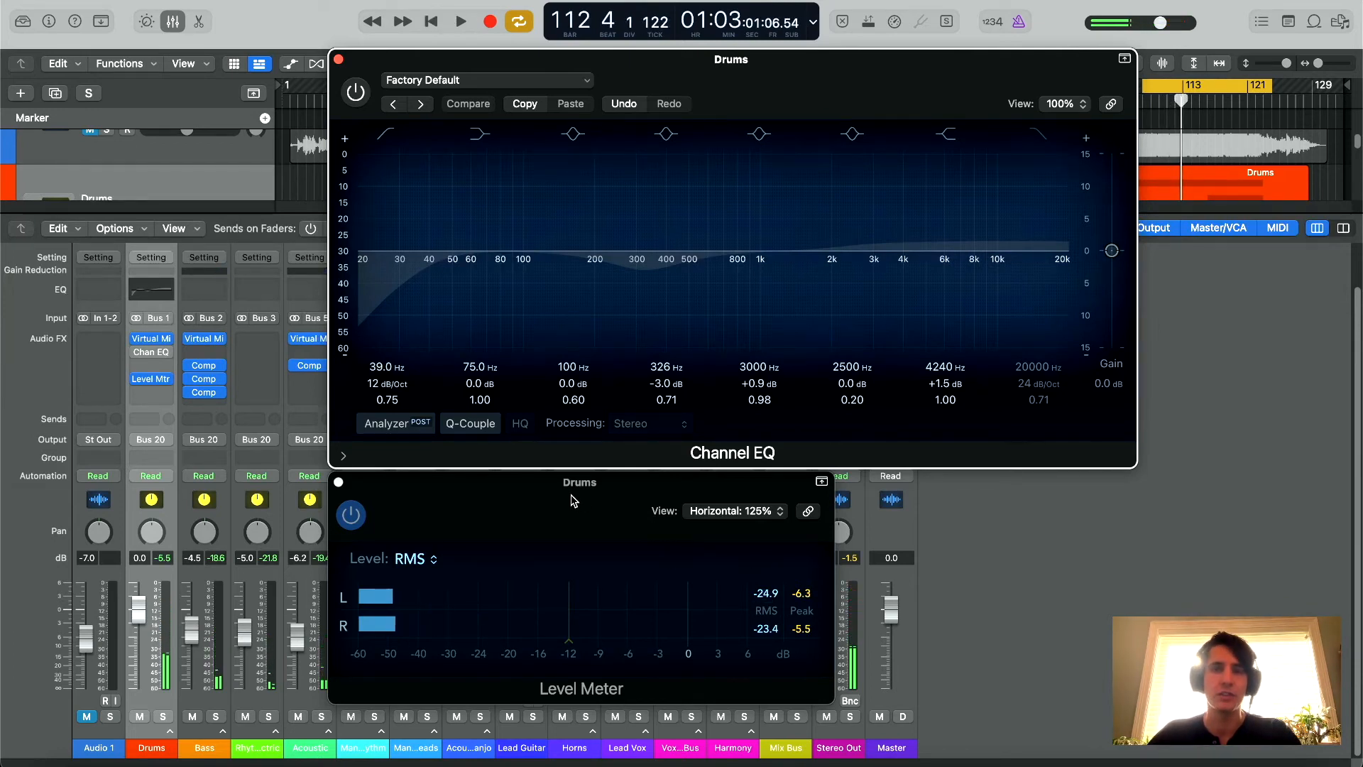
# Re-enable the Channel EQ and measure the equalized Drums RMS level by playing the cycled section again.
pyautogui.click(358, 90)
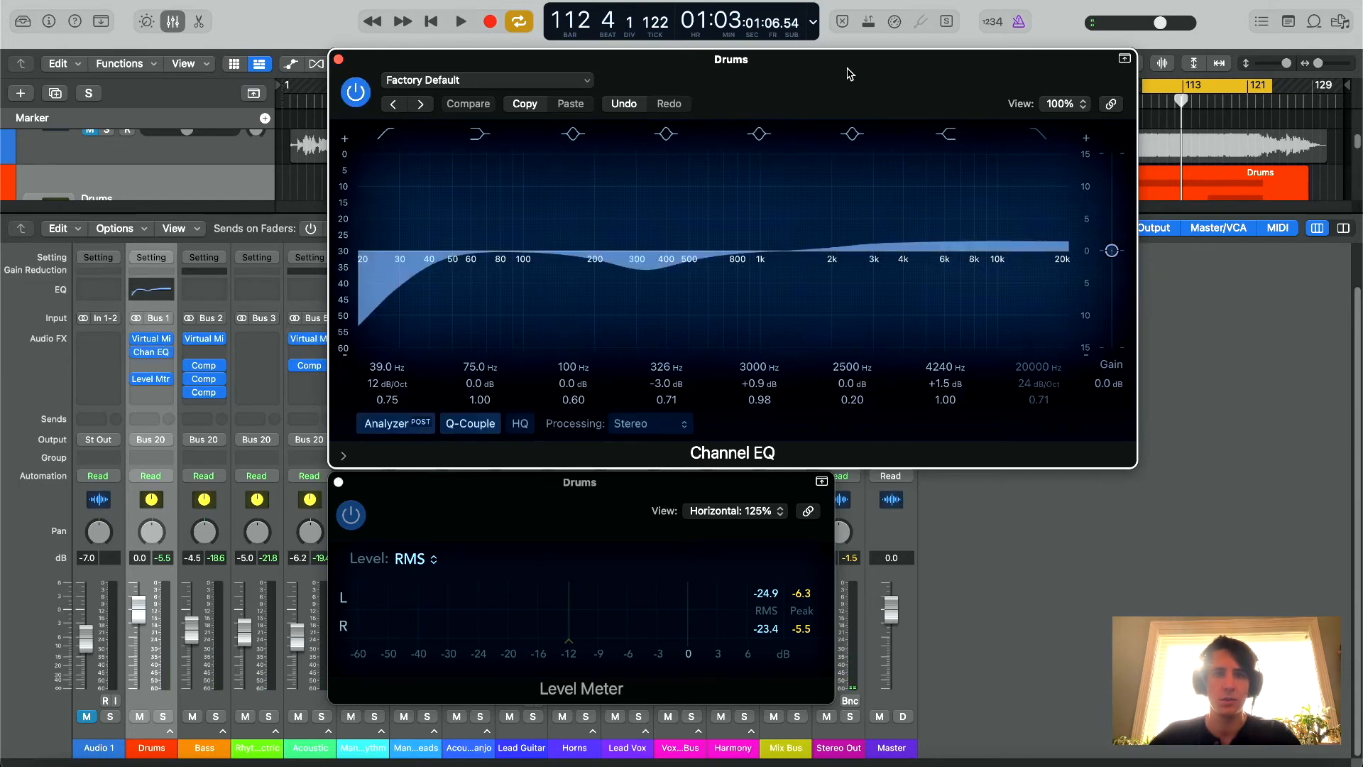
pyautogui.press('space')
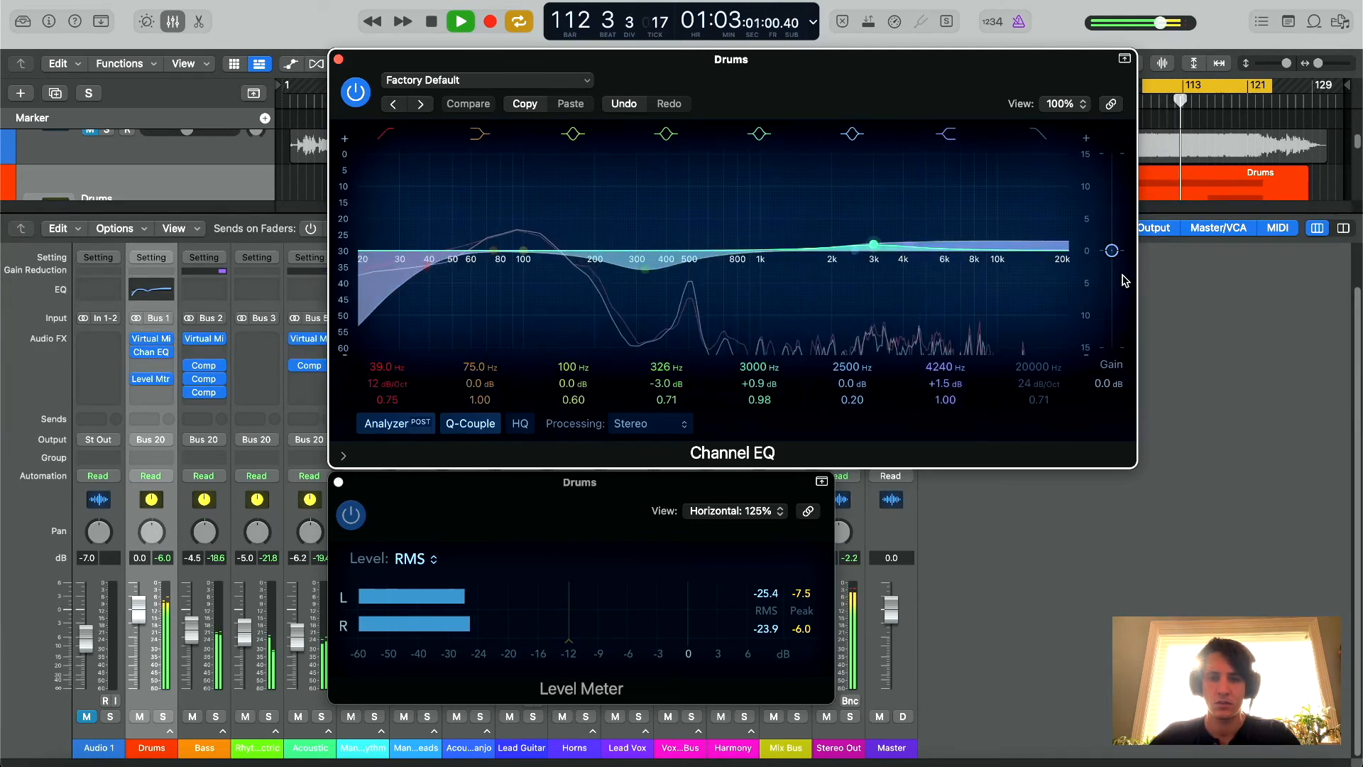
pyautogui.press('space')
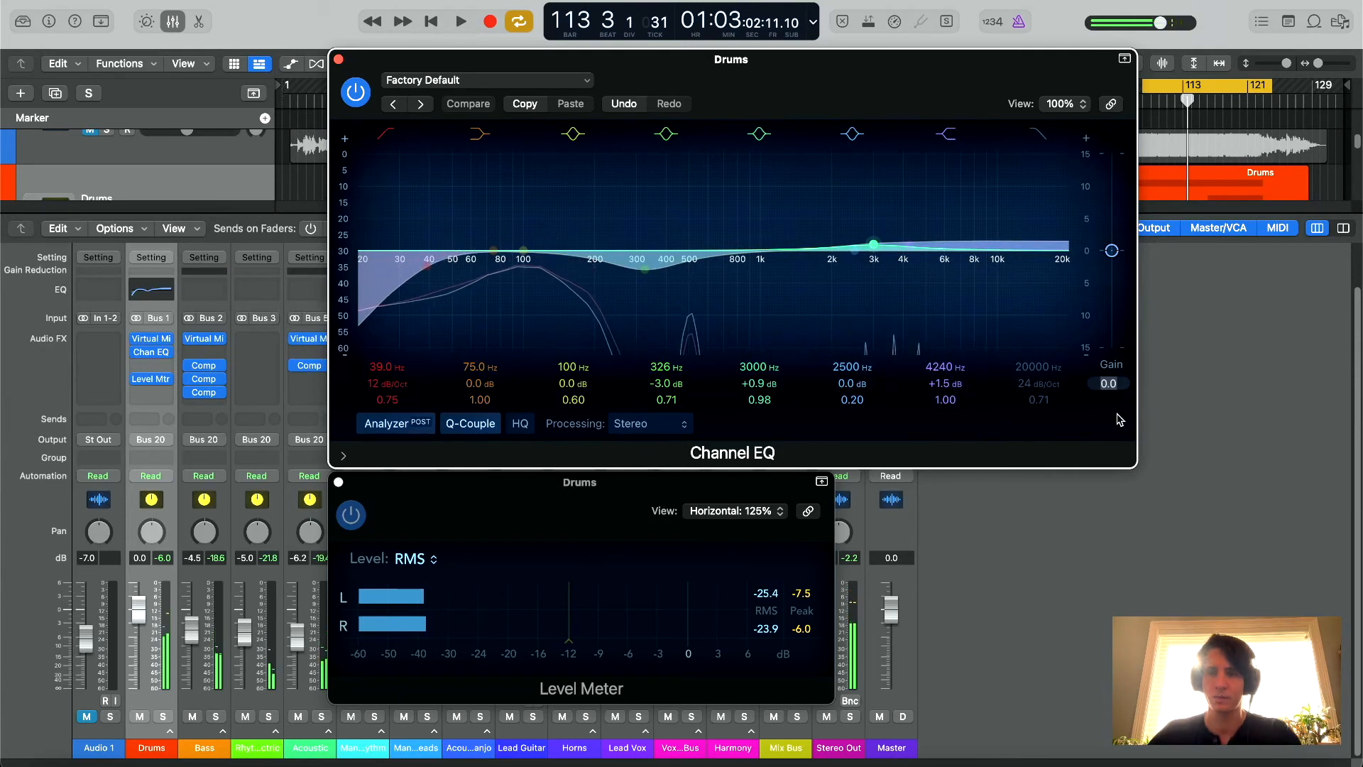
# Set the Drums Channel EQ's output gain to +0.5 dB, and bypass and close the Level Meter.
pyautogui.write('.5')
pyautogui.press('Return')
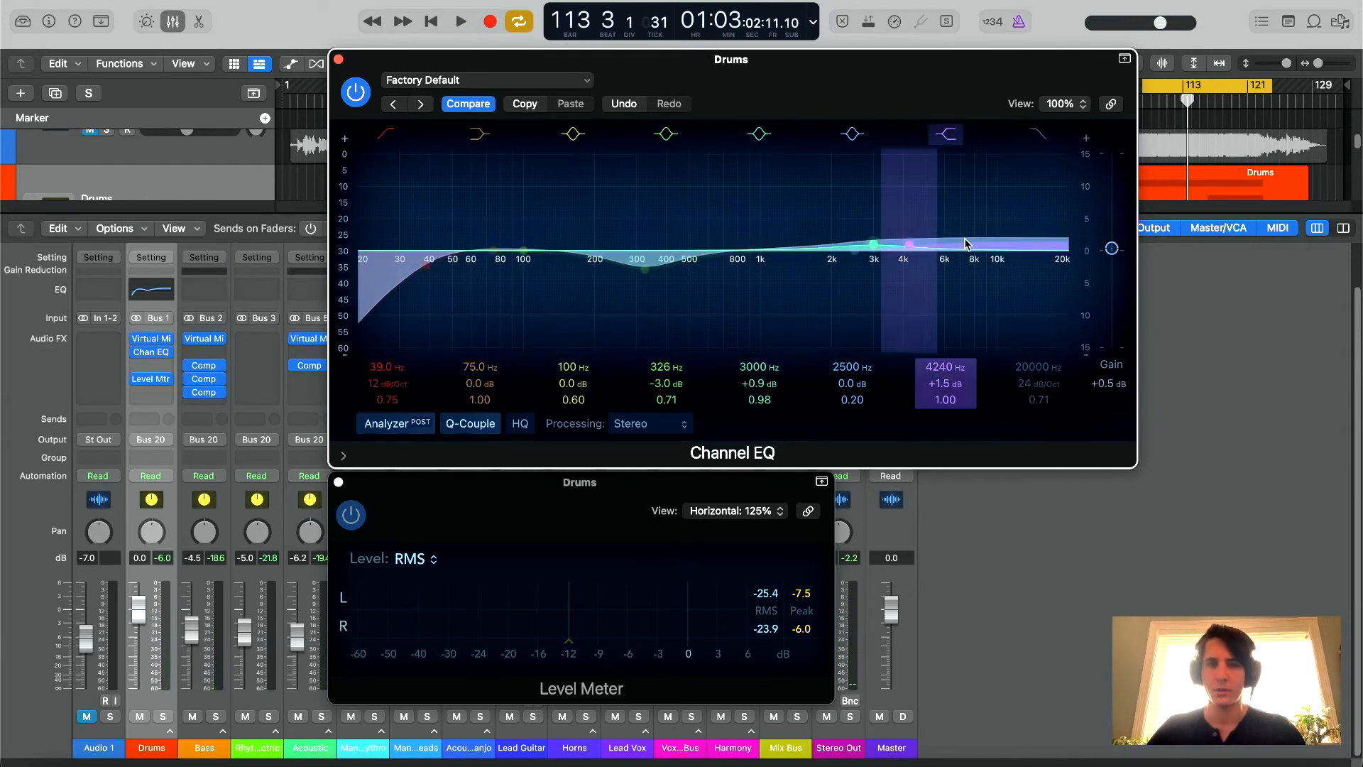
pyautogui.click(338, 482)
pyautogui.moveTo(867, 101); pyautogui.dragTo(784, 206)
pyautogui.scroll(-1, 804, 99)
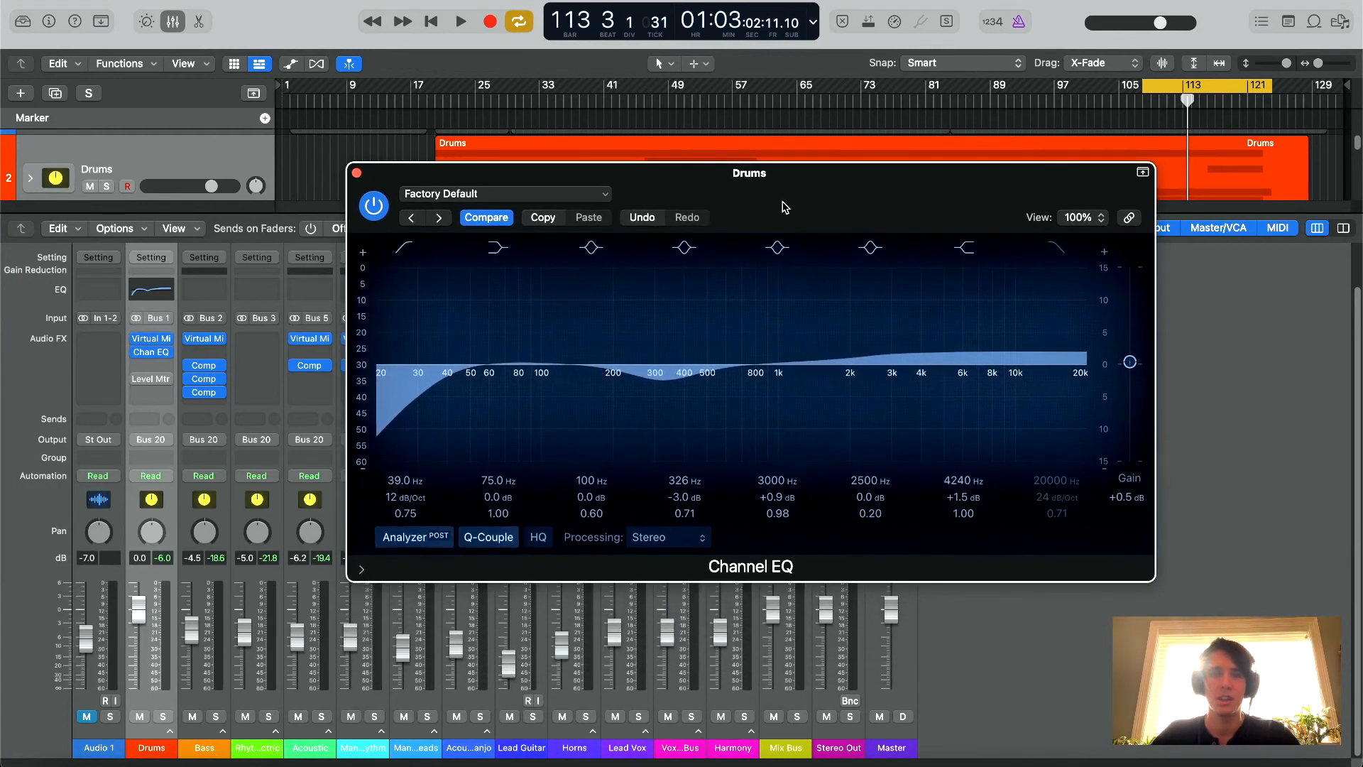
pyautogui.click(375, 207)
pyautogui.click(375, 206)
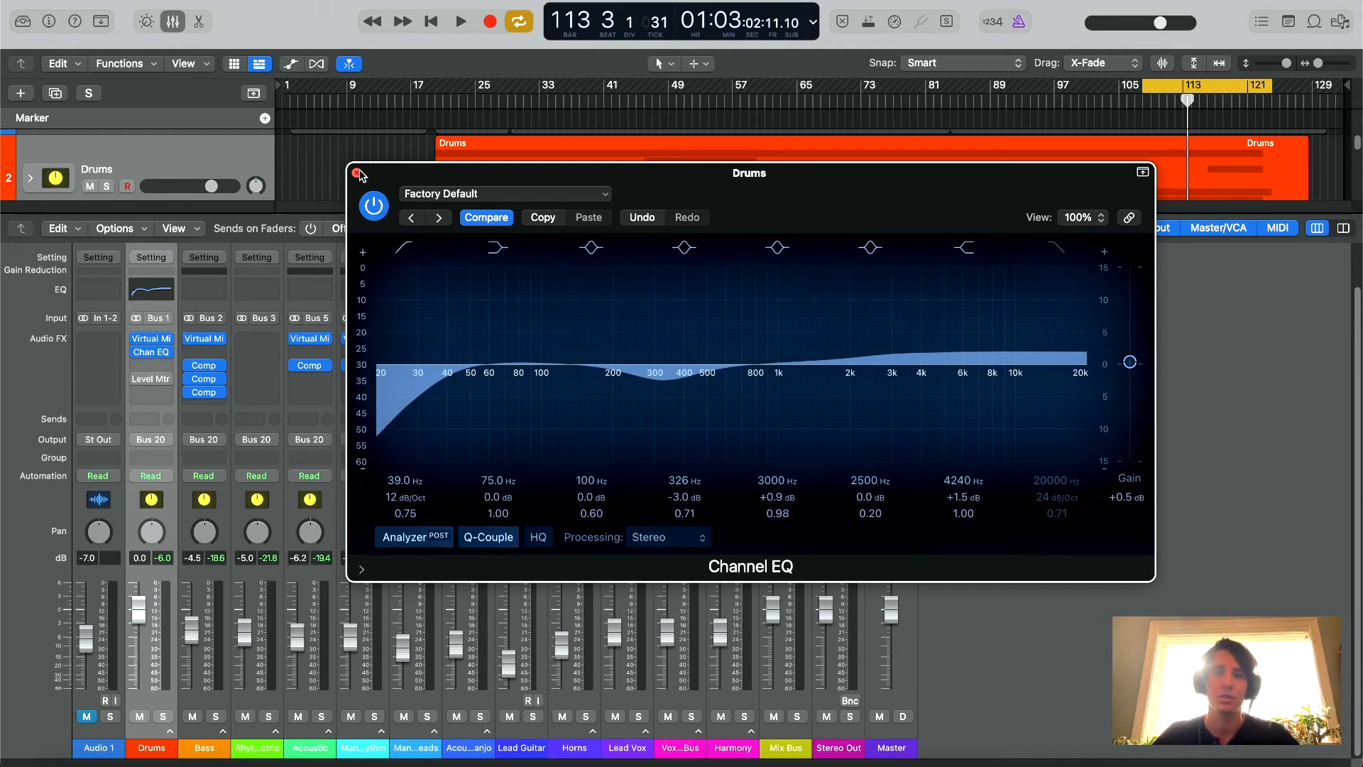
pyautogui.moveTo(856, 205); pyautogui.dragTo(880, 261)
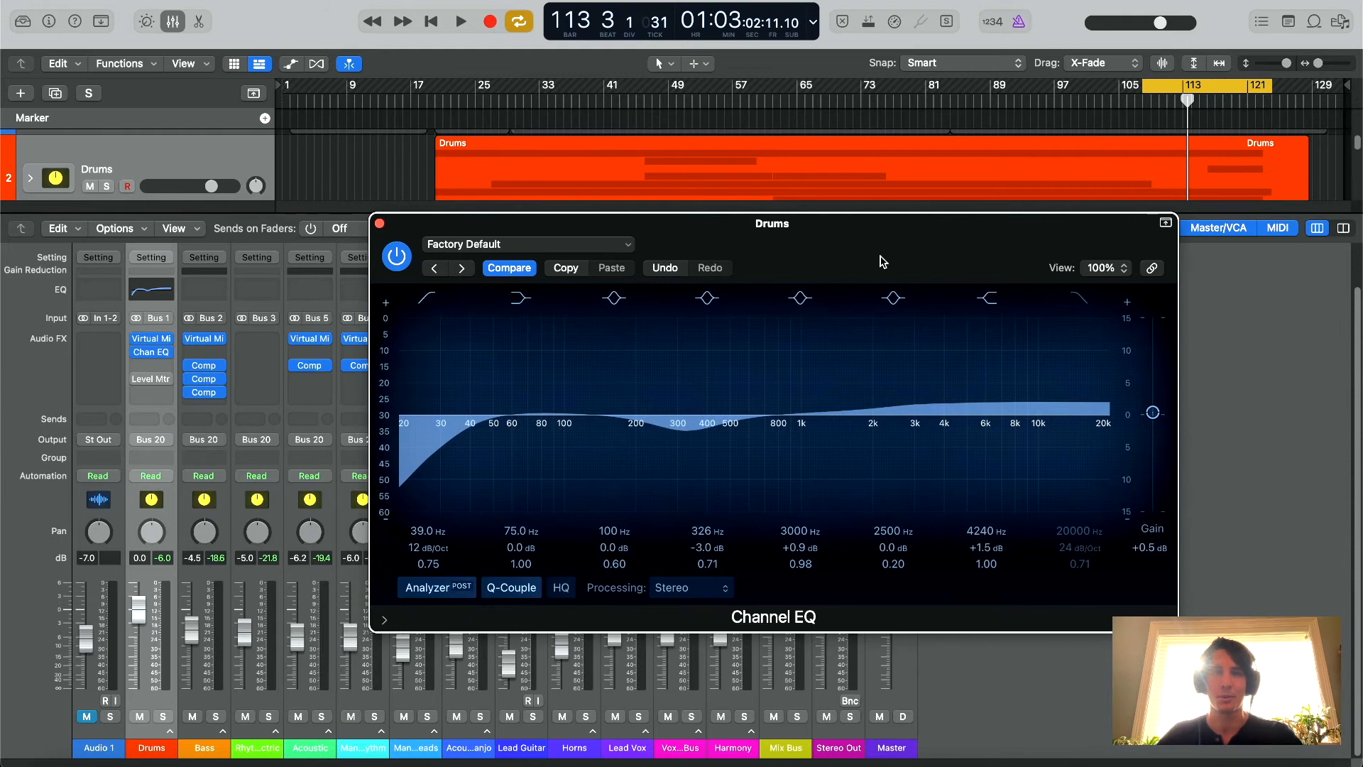
pyautogui.moveTo(880, 255); pyautogui.dragTo(865, 253)
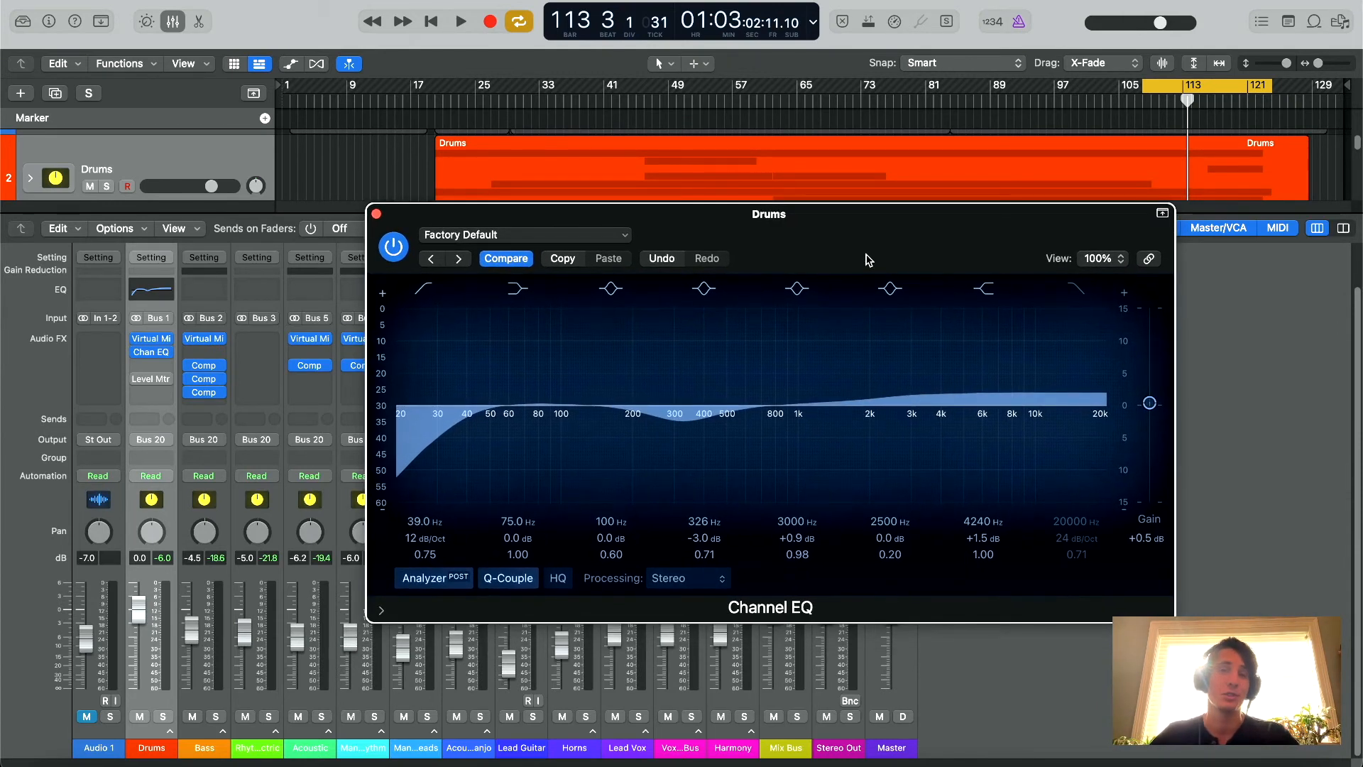
pyautogui.moveTo(862, 245); pyautogui.dragTo(863, 257)
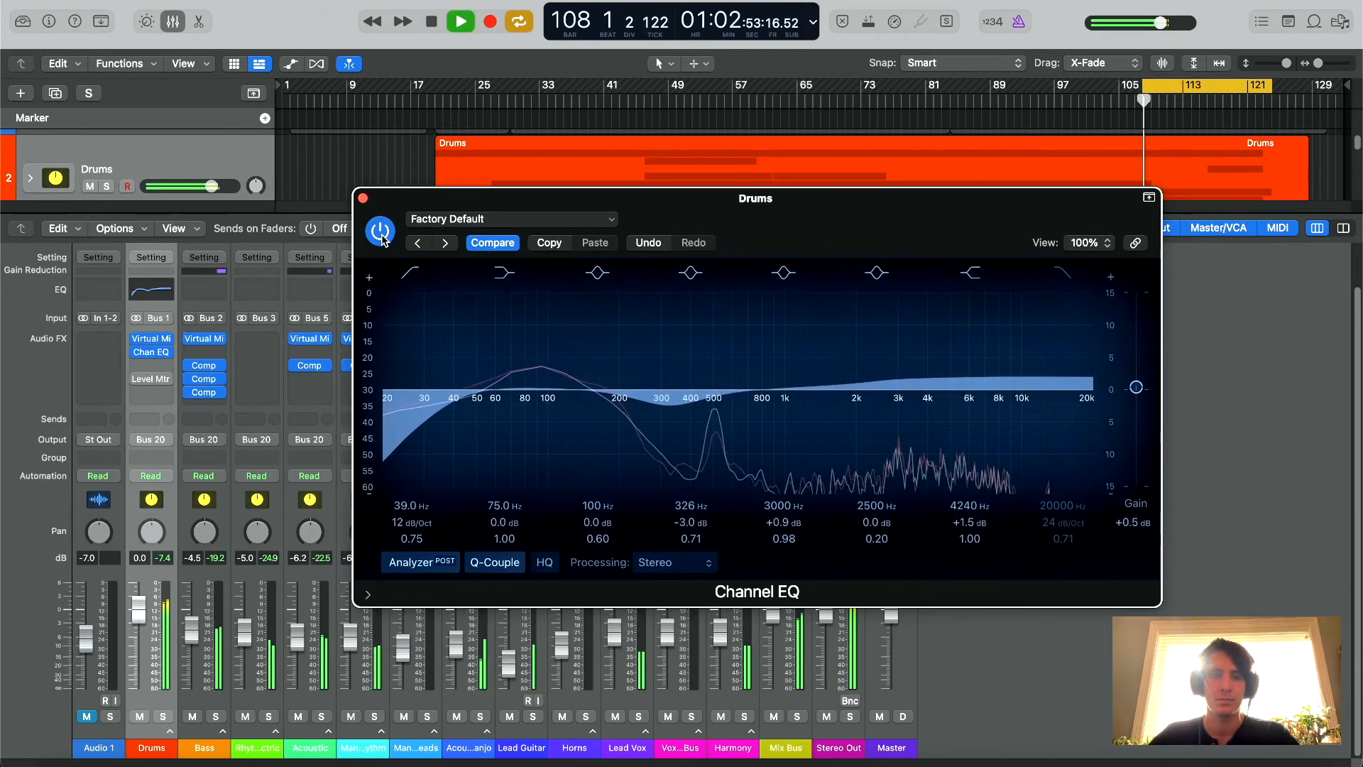
# Compare the gain-matched Drums with and without the Channel EQ several times over the cycled section, finishing with the EQ on and playback stopped.
pyautogui.click(379, 232)
pyautogui.click(380, 232)
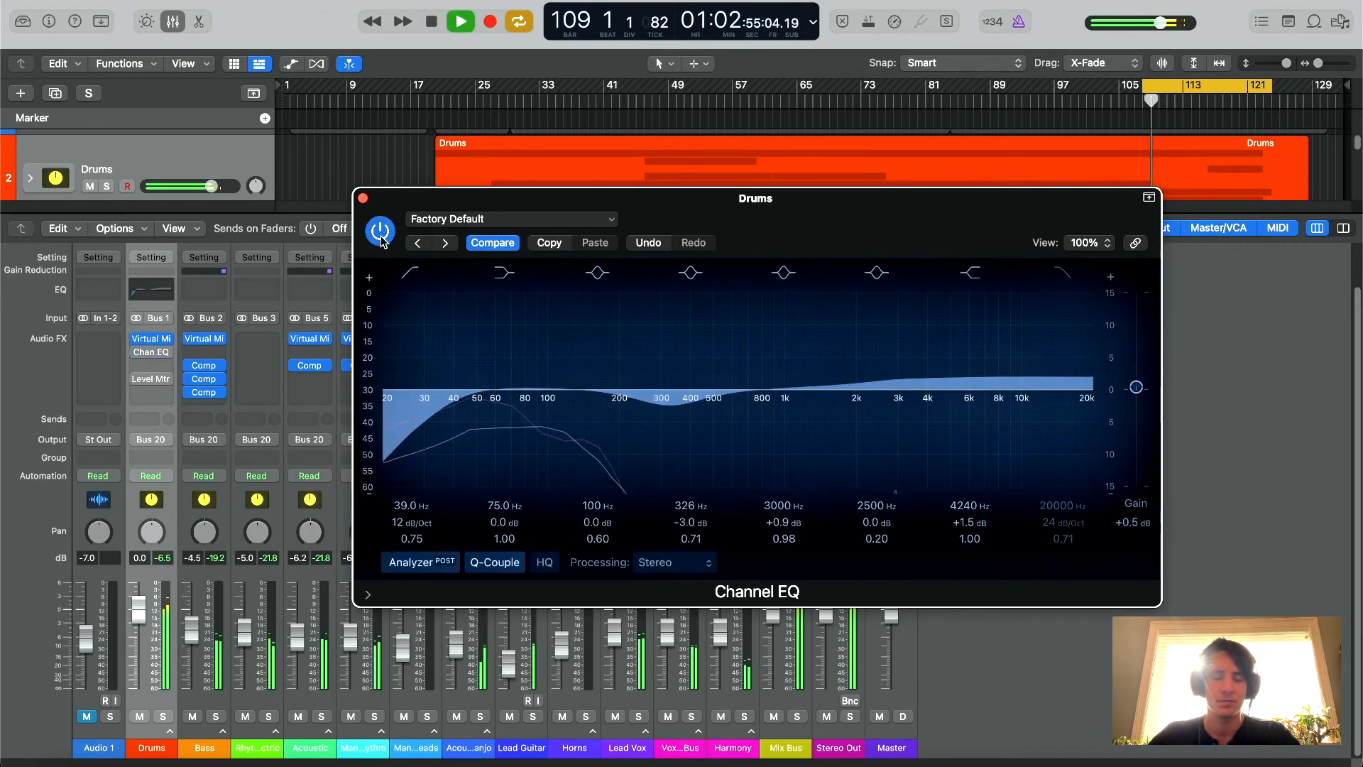
pyautogui.click(380, 232)
pyautogui.click(380, 232)
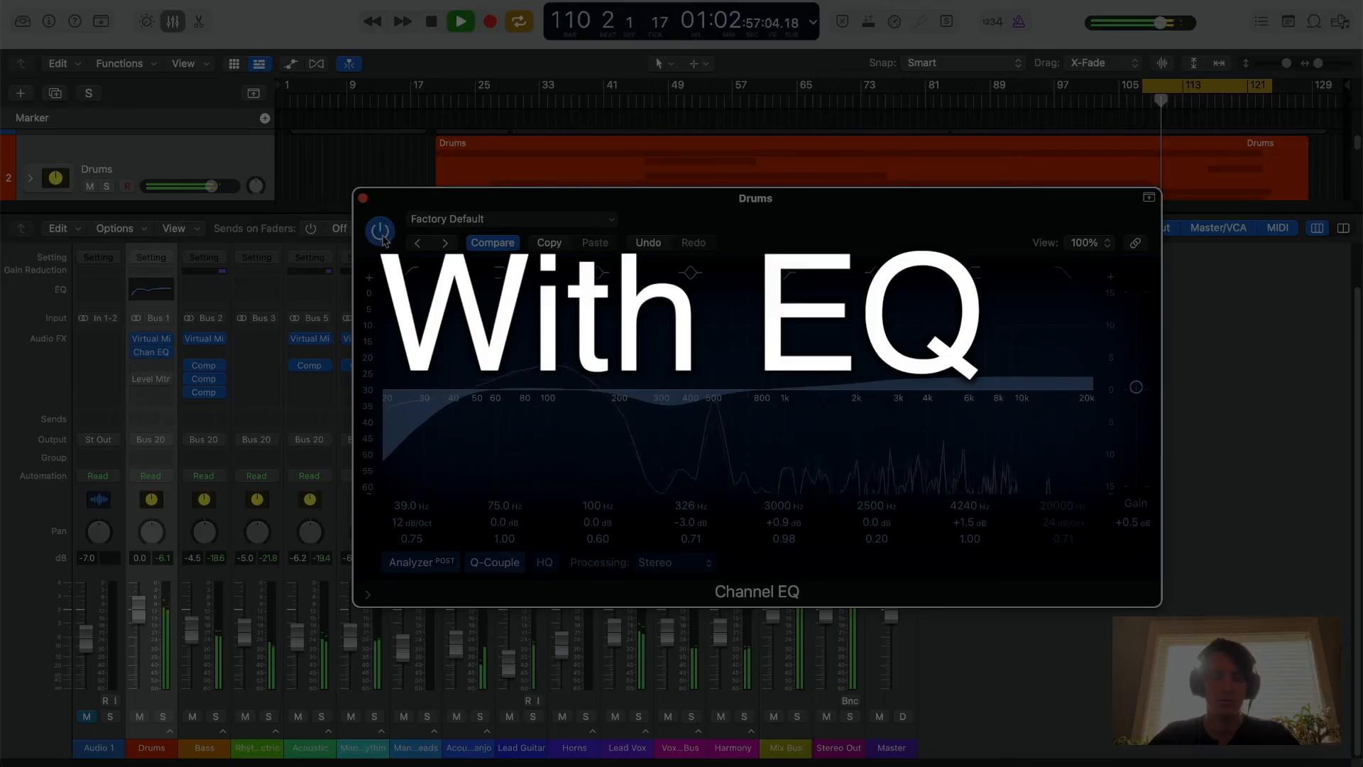
pyautogui.click(380, 232)
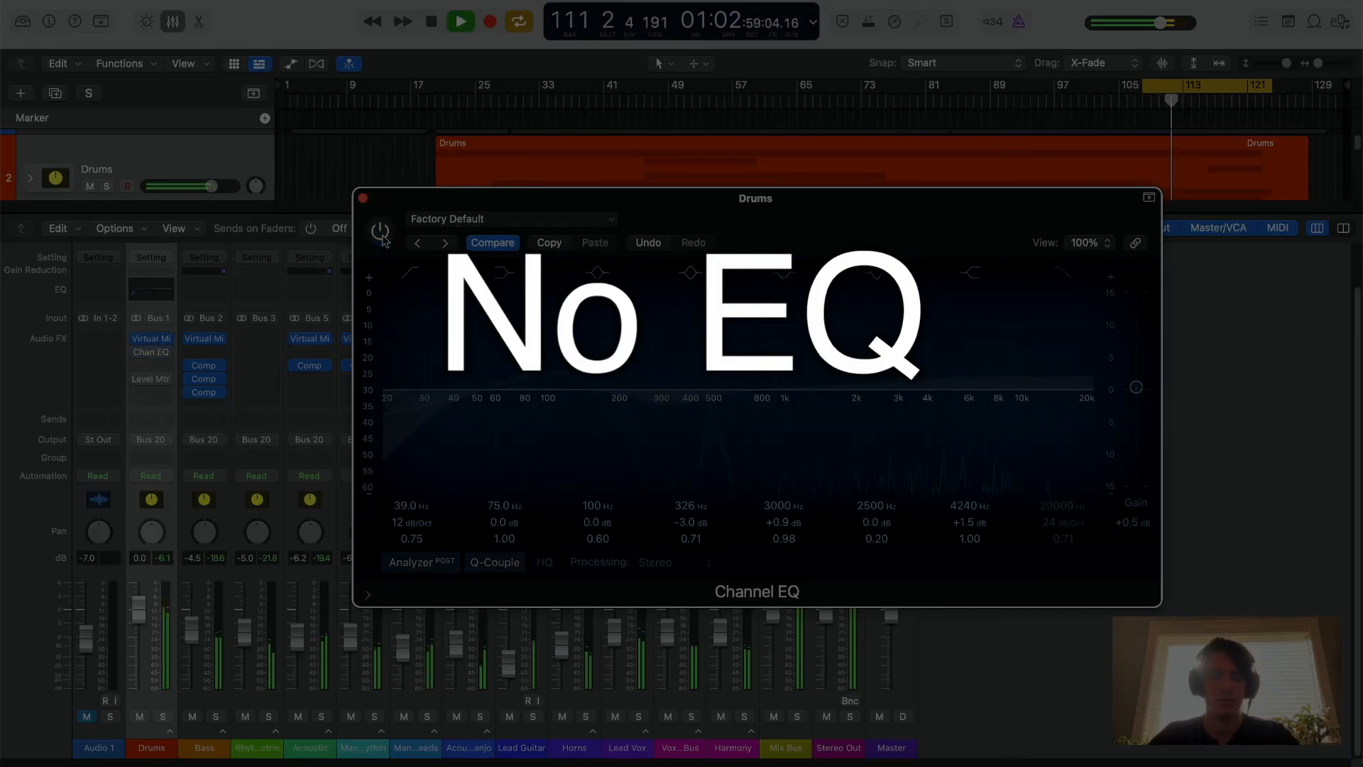
pyautogui.click(380, 232)
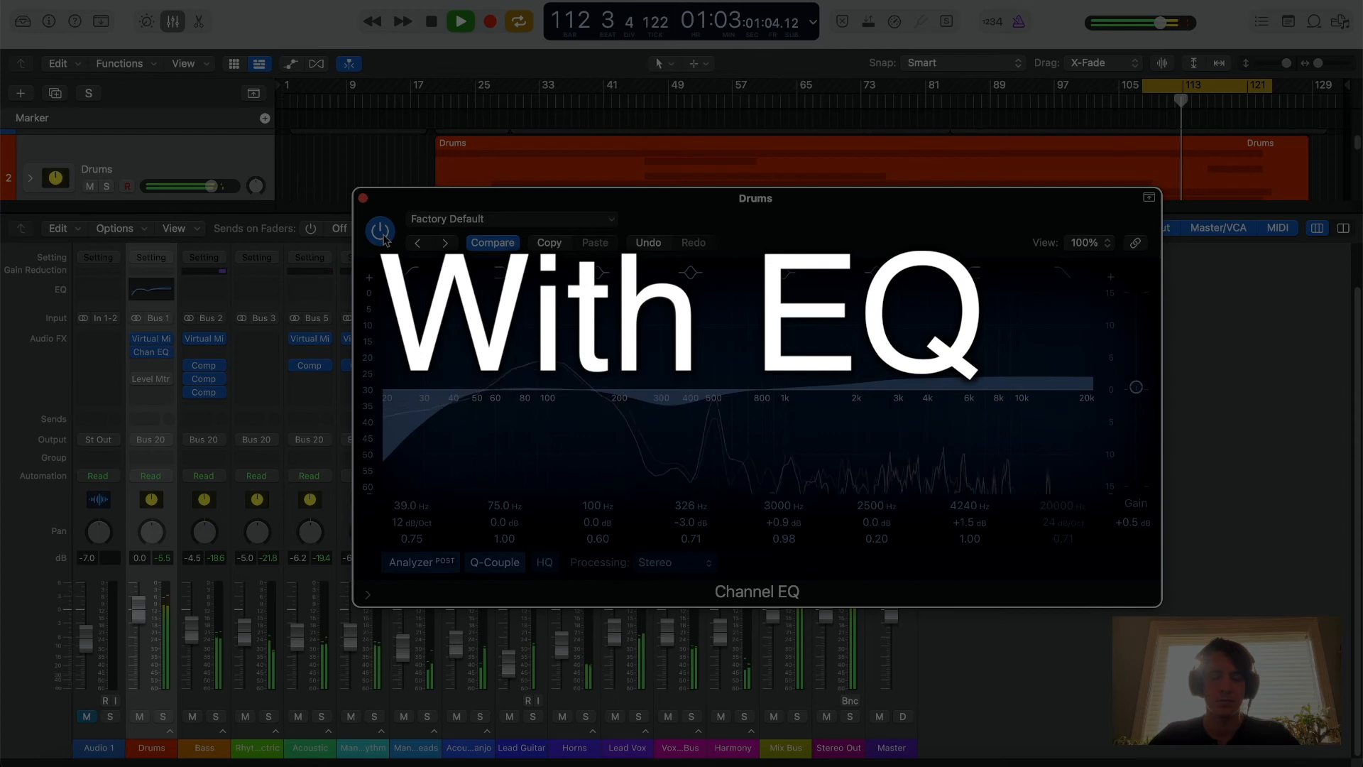
pyautogui.click(379, 232)
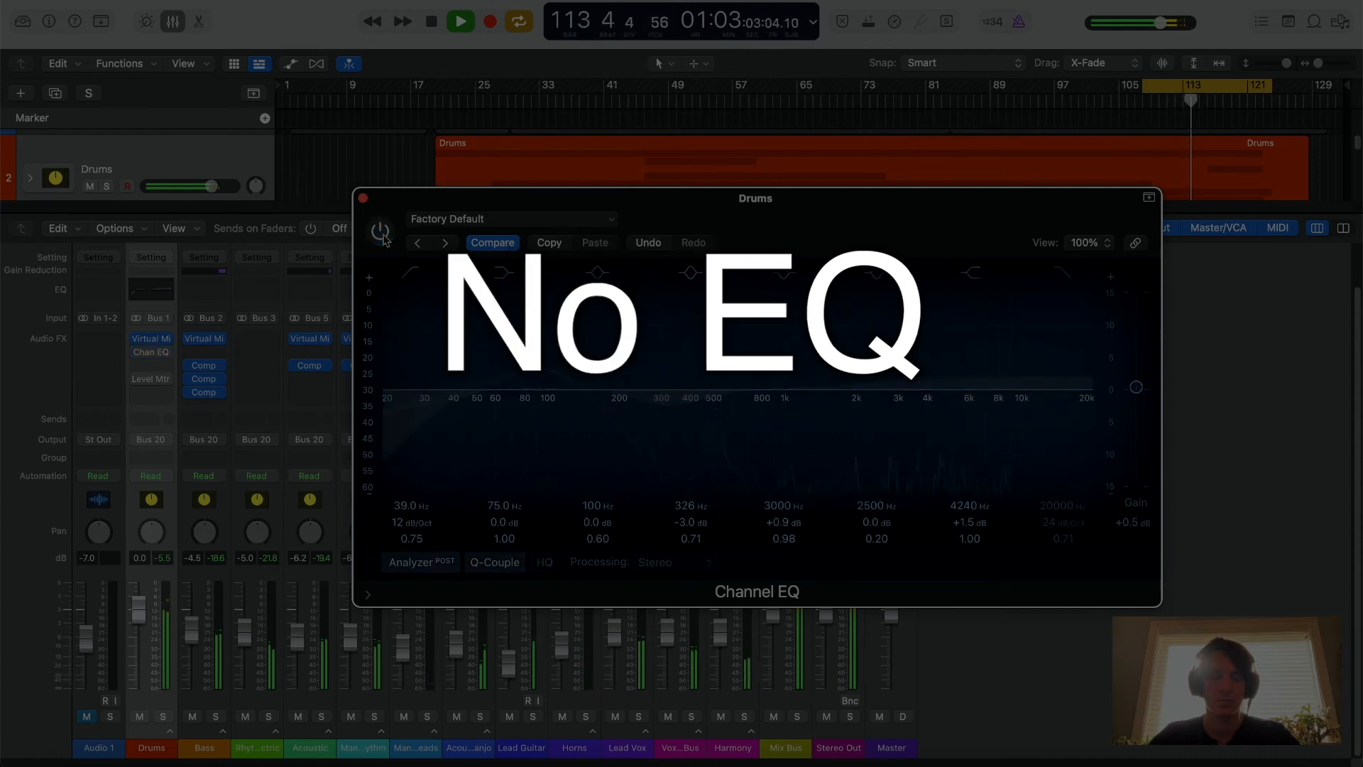
pyautogui.click(381, 235)
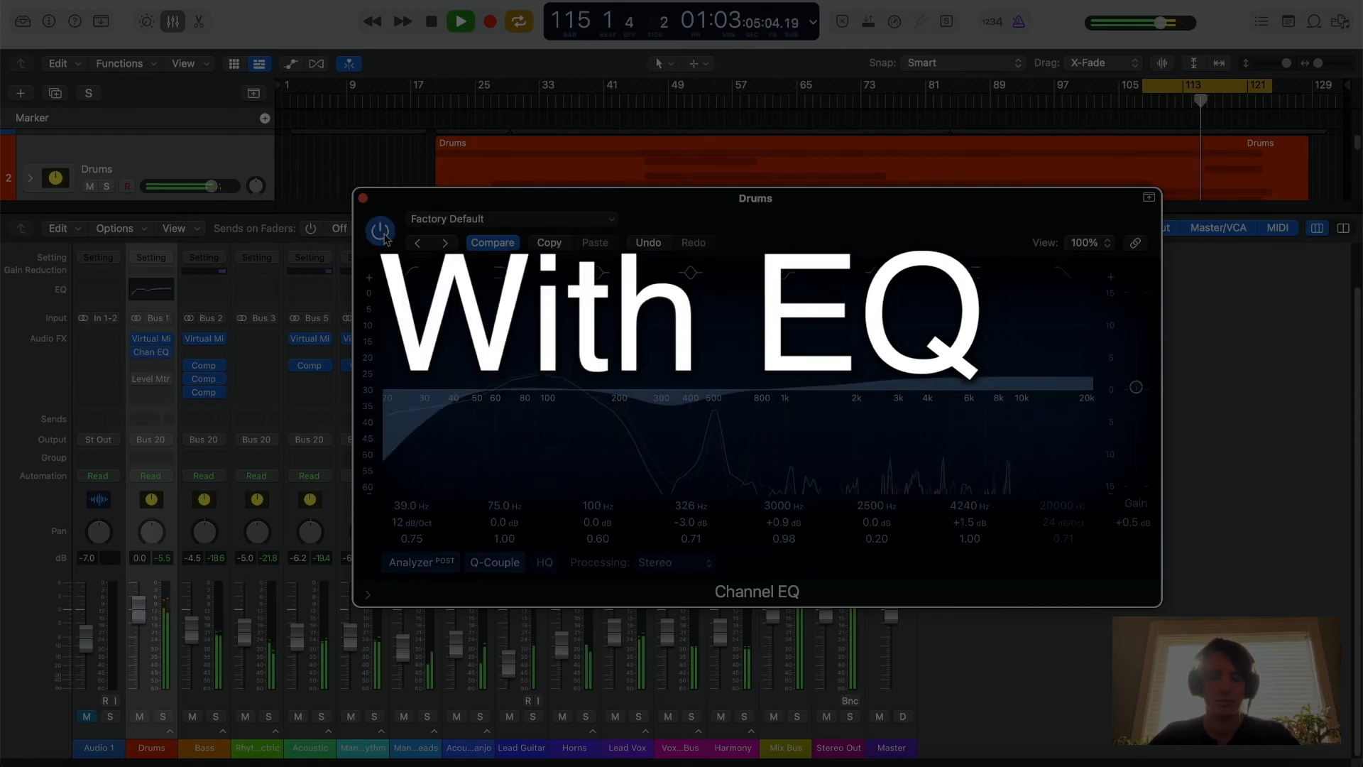
pyautogui.press('space')
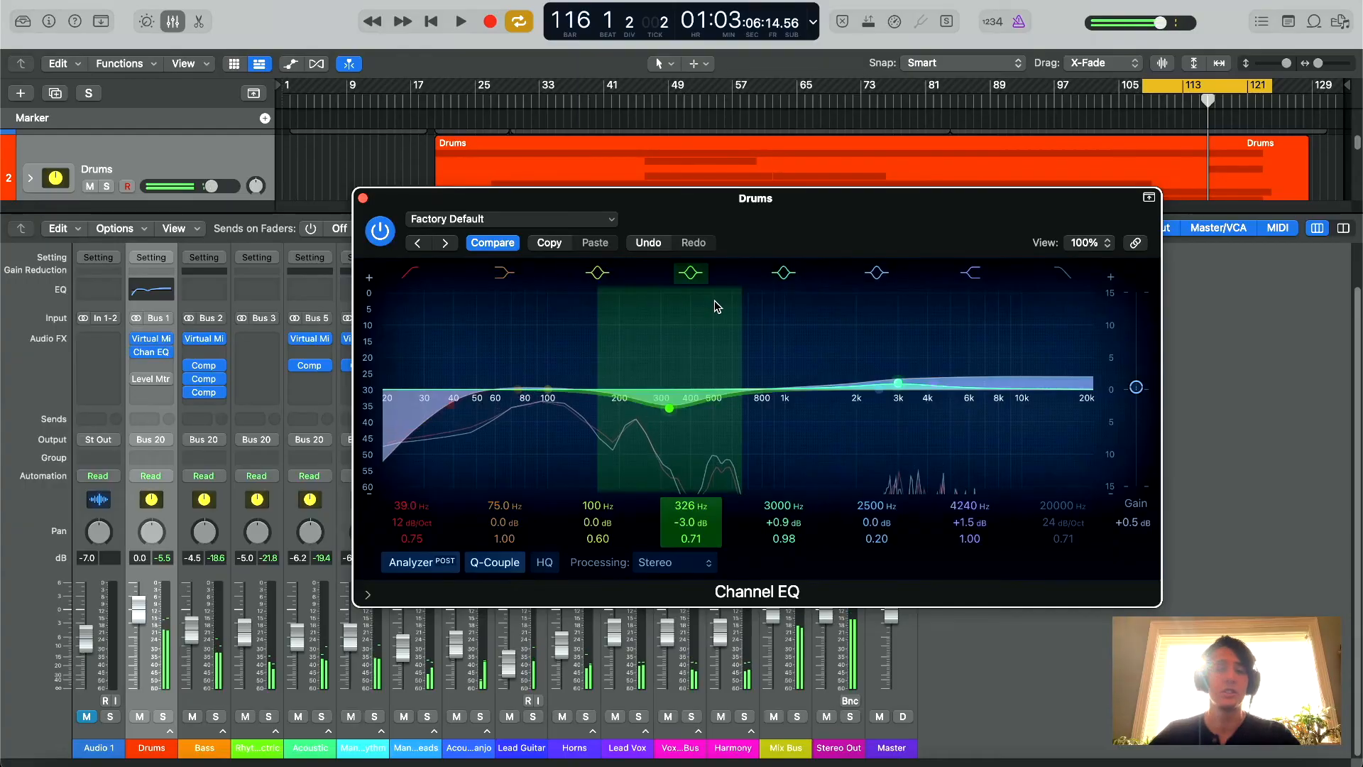
# Close the Drums Channel EQ window to return to the full mixer view.
pyautogui.moveTo(780, 231); pyautogui.dragTo(768, 240)
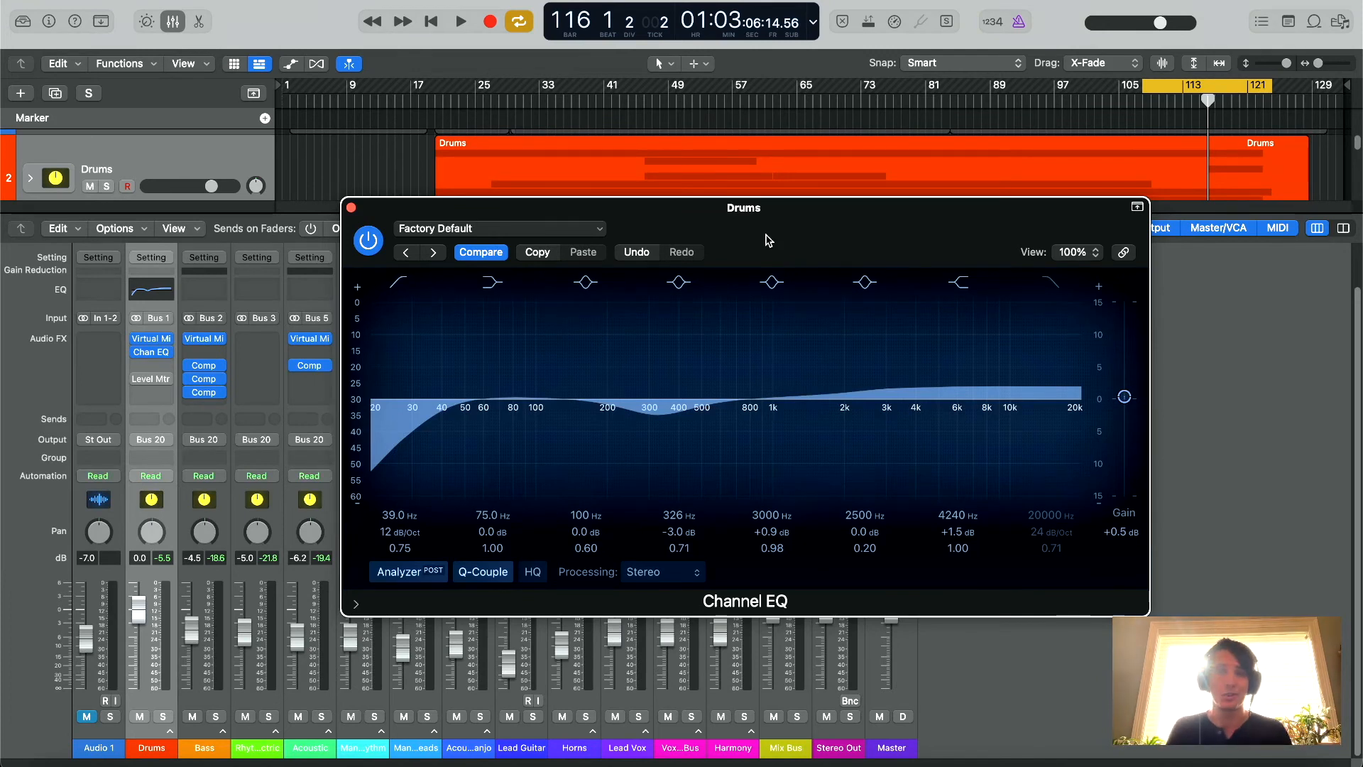
pyautogui.moveTo(768, 239)
pyautogui.mouseDown()
pyautogui.moveTo(747, 237)
pyautogui.moveTo(747, 204)
pyautogui.moveTo(766, 222)
pyautogui.mouseUp()
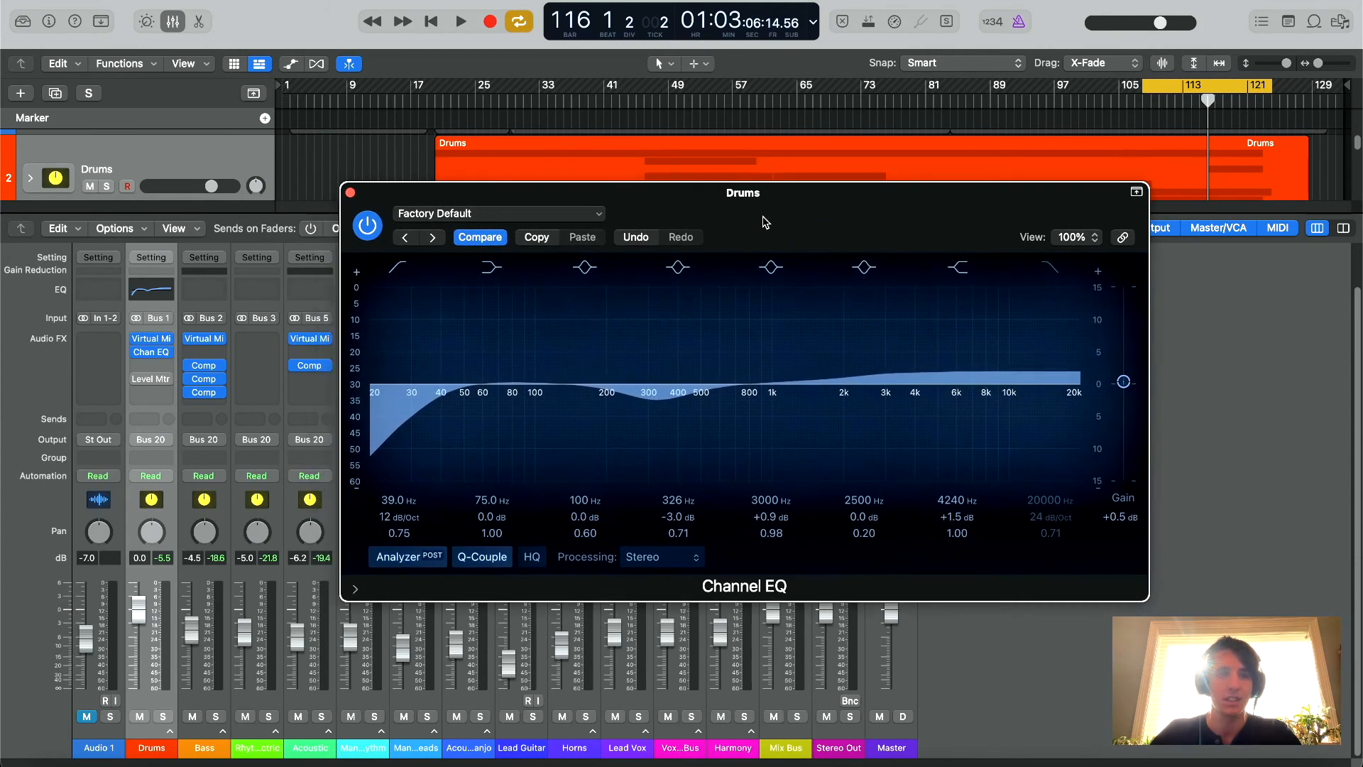
pyautogui.click(350, 191)
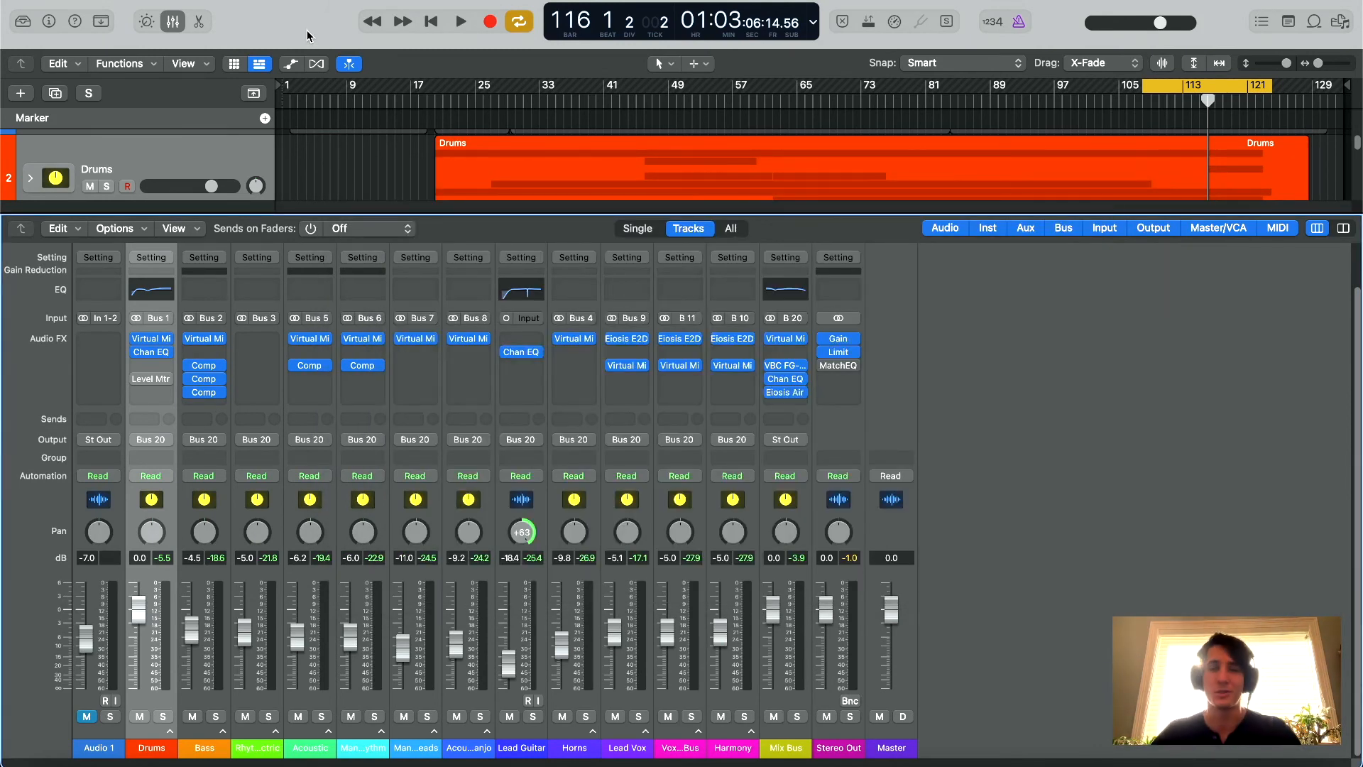